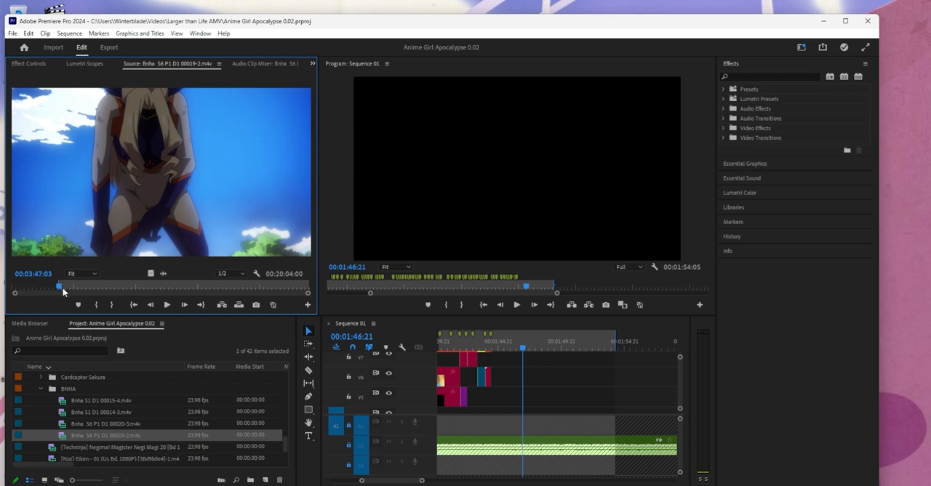
# - Mark 00:03:47:03 to 00:04:05:20 in the Bnha S6 P1 D1 00019-2 source and place its video on V6 around 00:01:49
pyautogui.click(95, 305)
pyautogui.moveTo(62, 288); pyautogui.dragTo(64, 289)
pyautogui.click(113, 305)
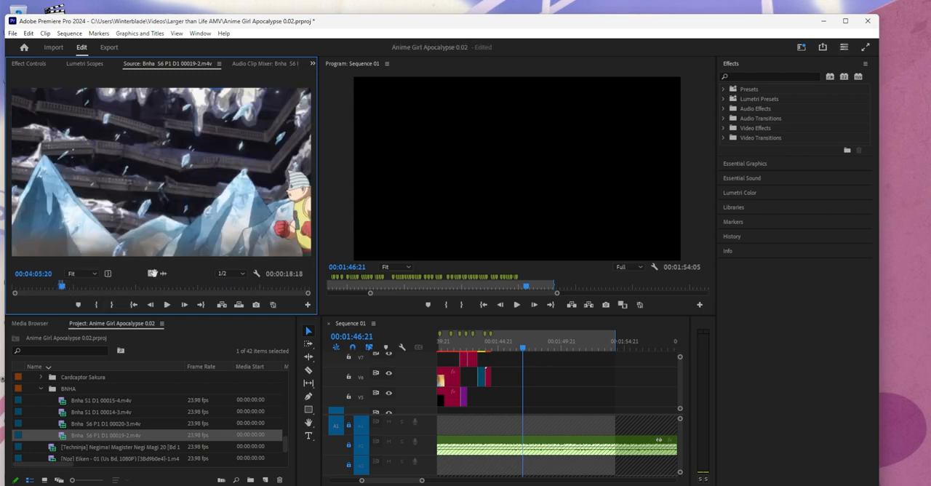
pyautogui.moveTo(153, 273); pyautogui.dragTo(556, 376)
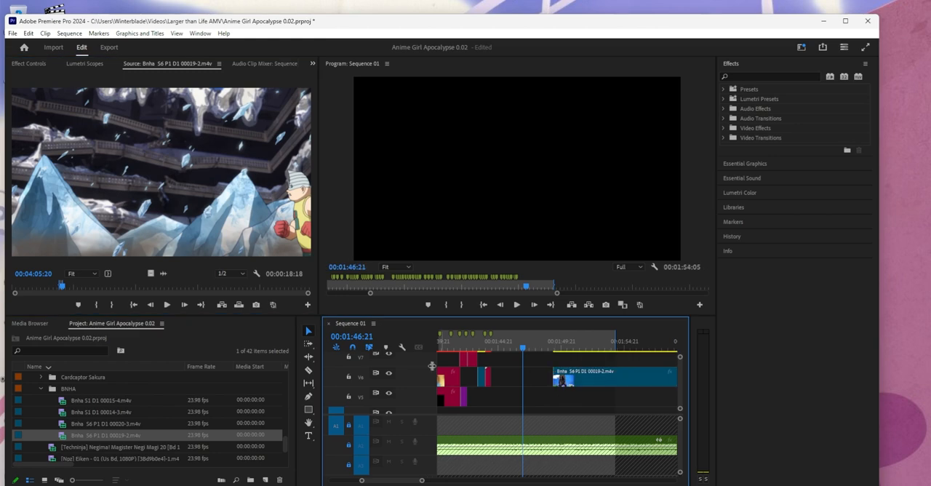
# - Mark 00:13:55:21 to 00:14:00:13 in the Bnha S6 P1 D1 00020-3 source and place its video on V7 at about 00:01:49:12
pyautogui.doubleClick(101, 425)
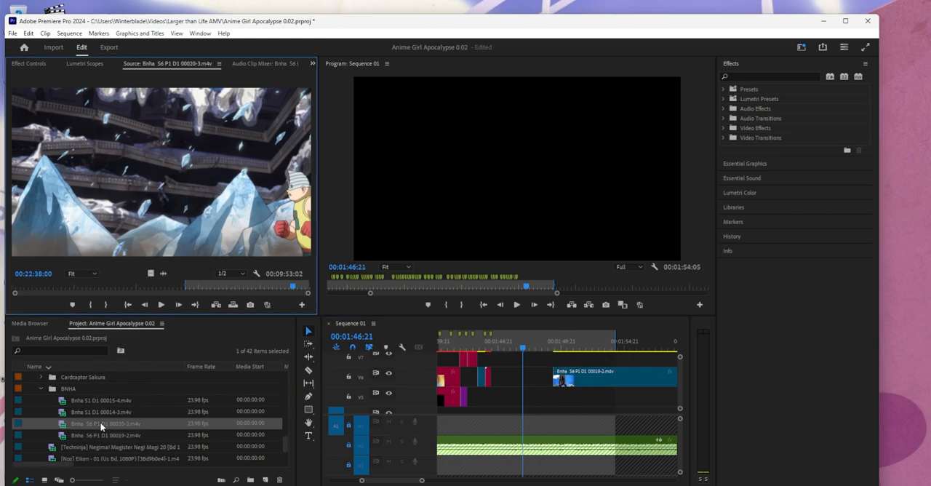
pyautogui.moveTo(80, 291); pyautogui.dragTo(187, 293)
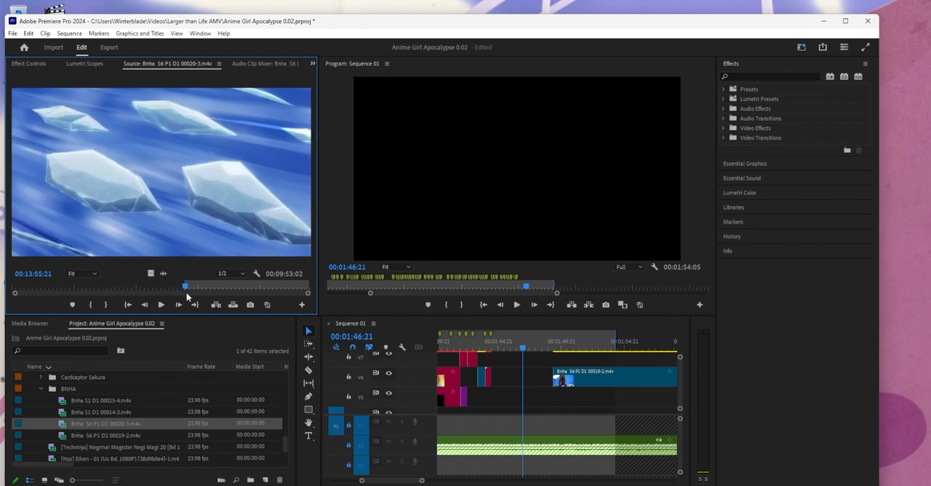
pyautogui.click(94, 307)
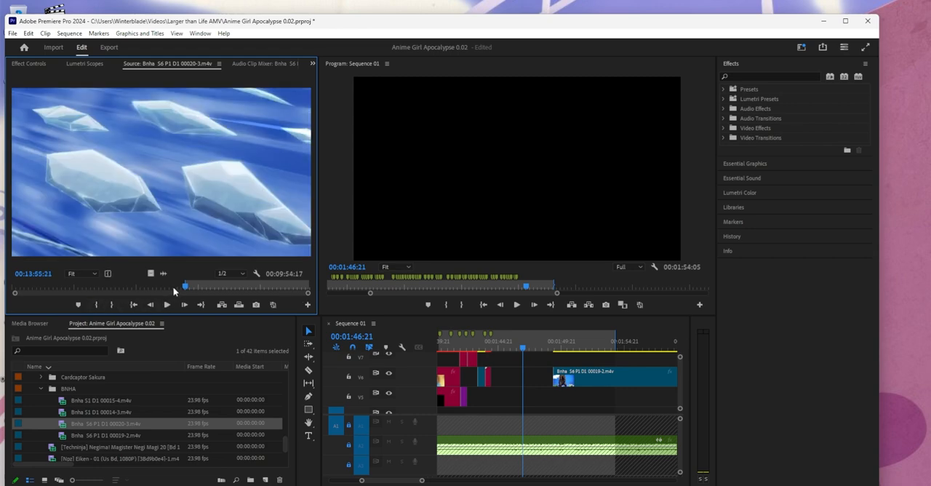
pyautogui.click(187, 287)
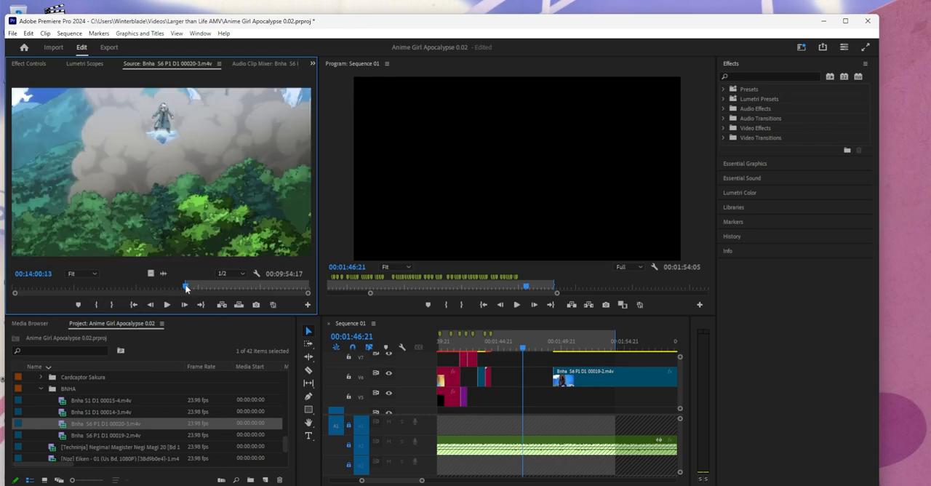
pyautogui.click(113, 306)
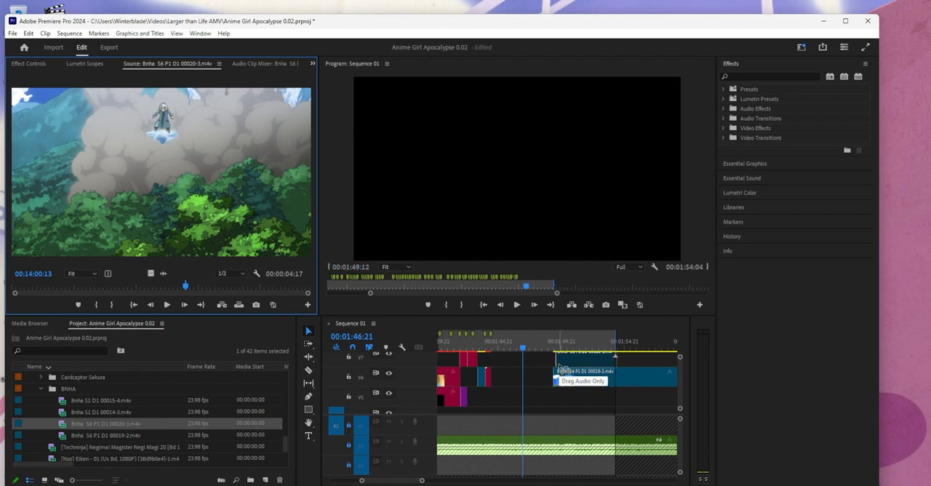
# - Move the Bnha S6 P1 D1 00019-2 clip on V6 later so it starts where the V7 clip ends
pyautogui.scroll(-3, 467, 387)
pyautogui.scroll(2, 473, 380)
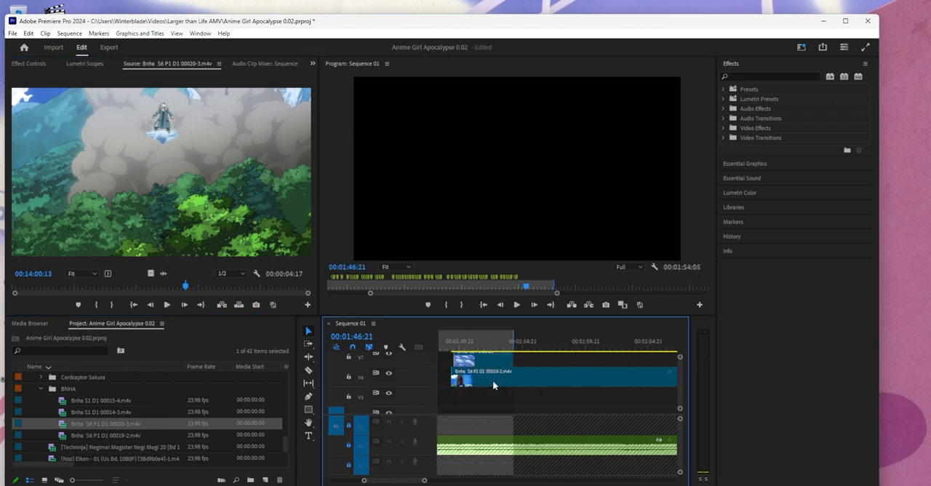
pyautogui.moveTo(524, 373); pyautogui.dragTo(587, 374)
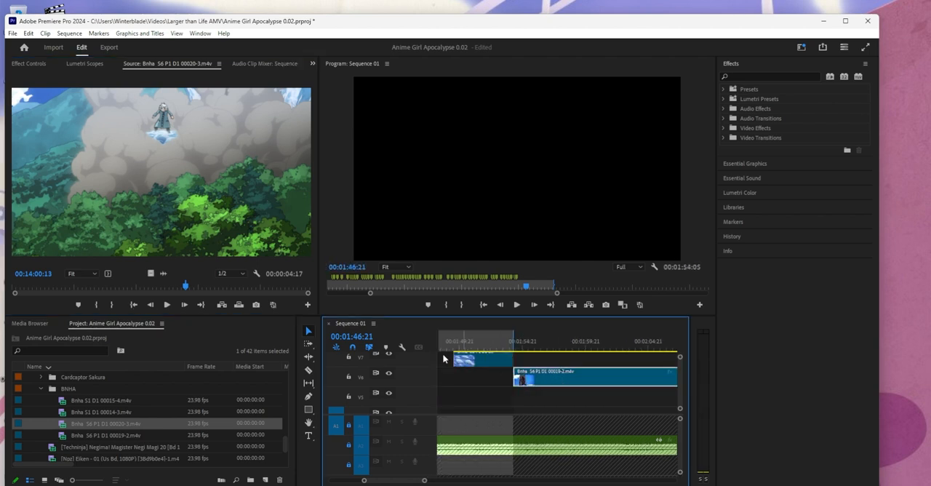
# - Mark about 00:14:25 to 00:14:33:08 in the 00020-3 source and place its video on V7 near 00:02:01
pyautogui.moveTo(194, 286); pyautogui.dragTo(192, 290)
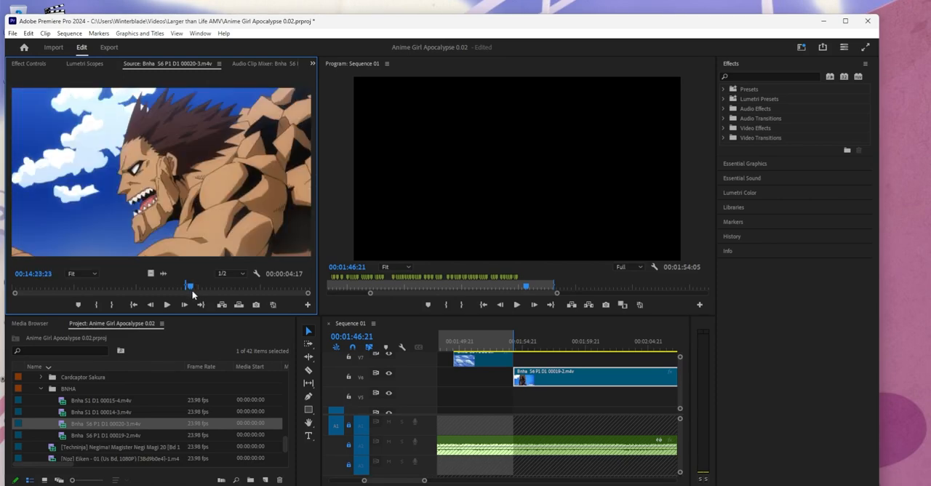
pyautogui.click(97, 305)
pyautogui.press('space')
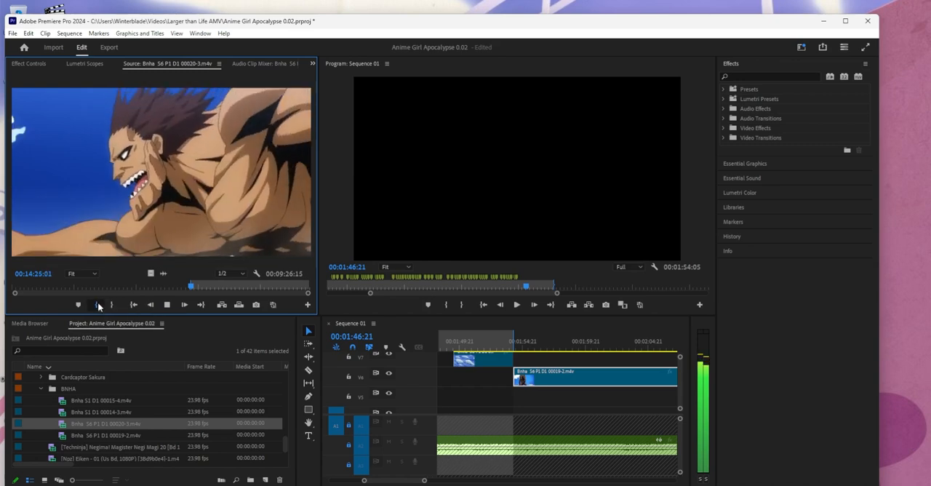
pyautogui.click(98, 306)
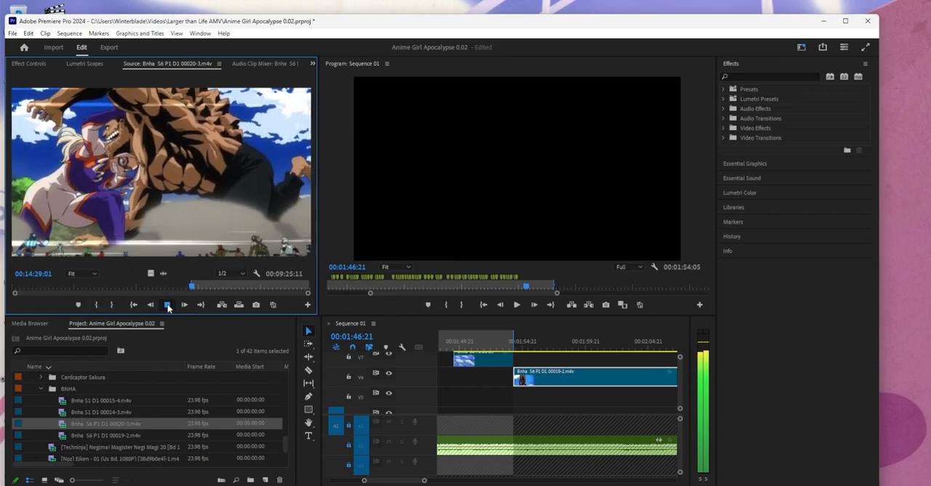
pyautogui.click(168, 306)
pyautogui.moveTo(191, 288); pyautogui.dragTo(193, 289)
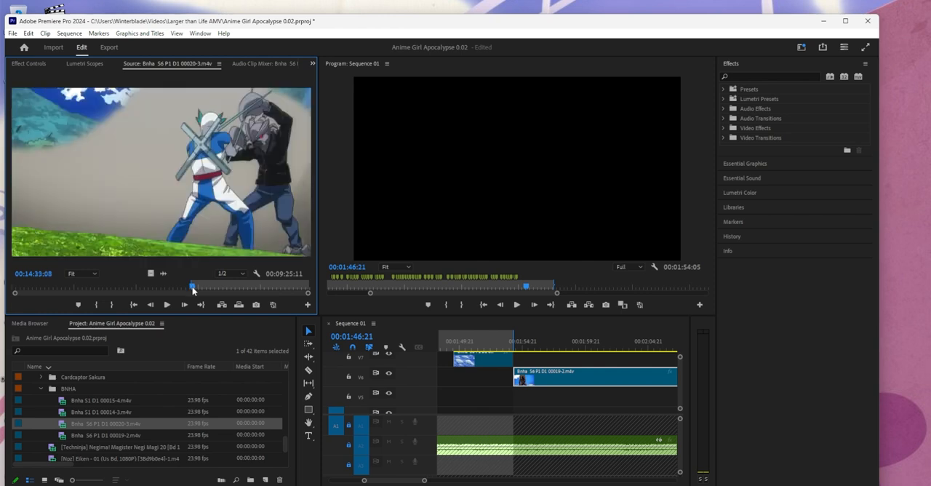
pyautogui.click(113, 306)
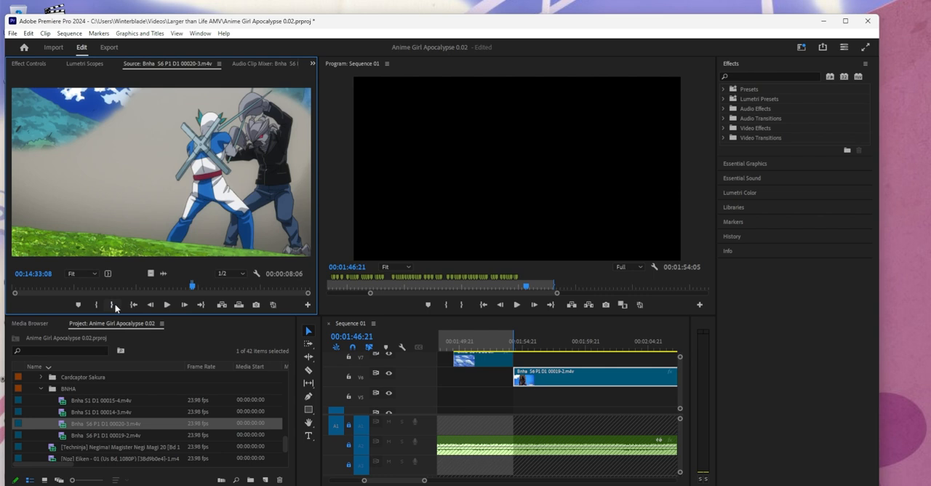
pyautogui.moveTo(150, 273); pyautogui.dragTo(605, 361)
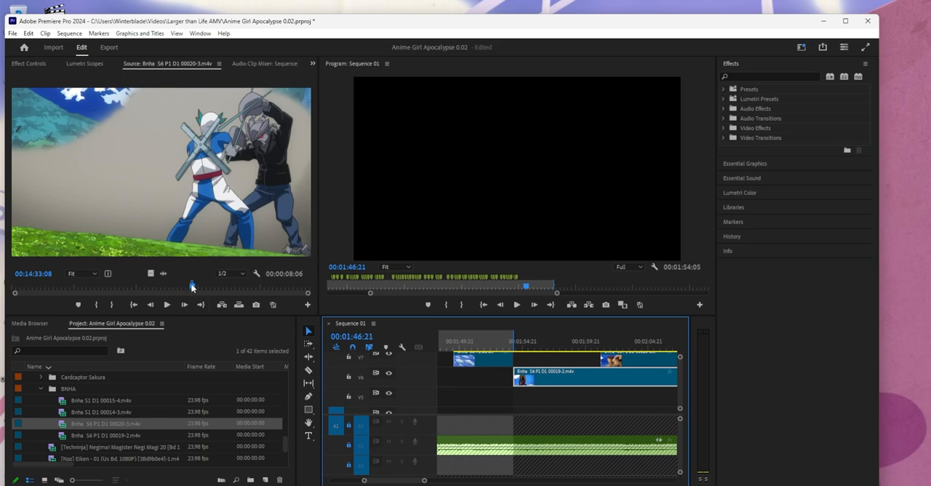
# - Mark the shot from 00:17:17:06 to 00:17:19:14 in the 00020-3 source
pyautogui.moveTo(193, 288); pyautogui.dragTo(228, 293)
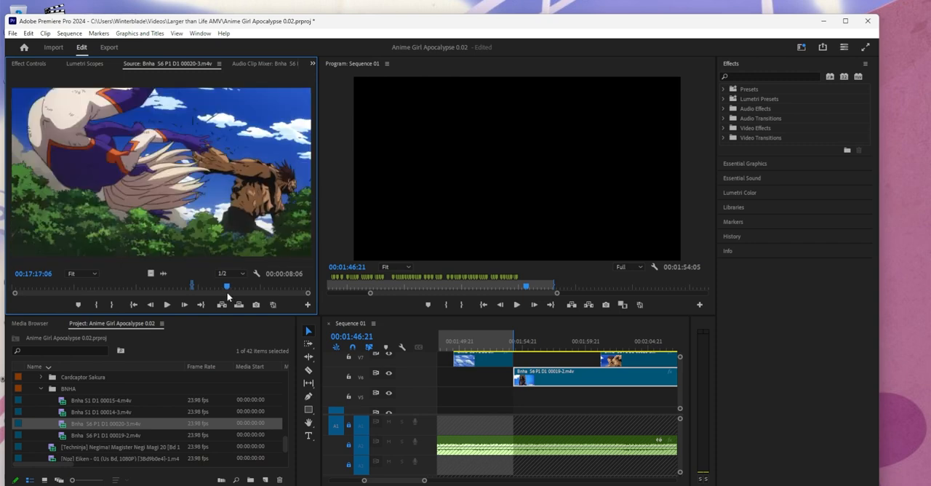
pyautogui.click(99, 306)
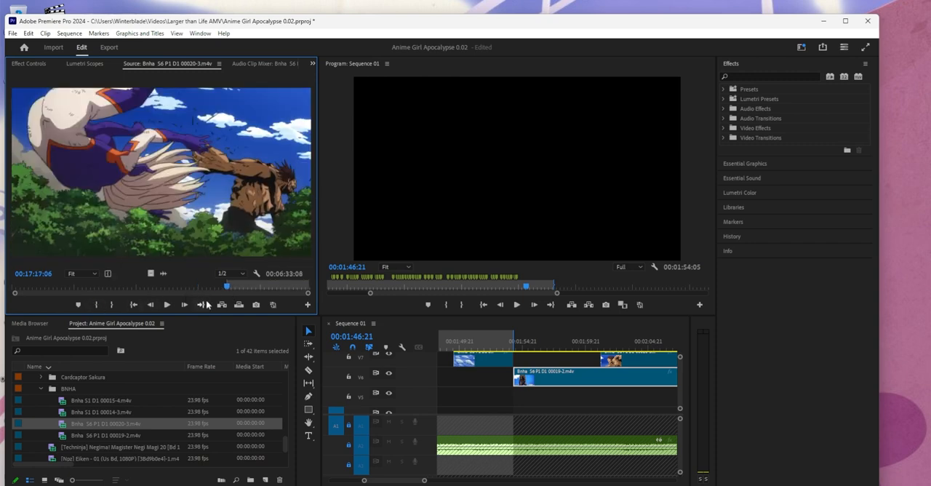
pyautogui.press('space')
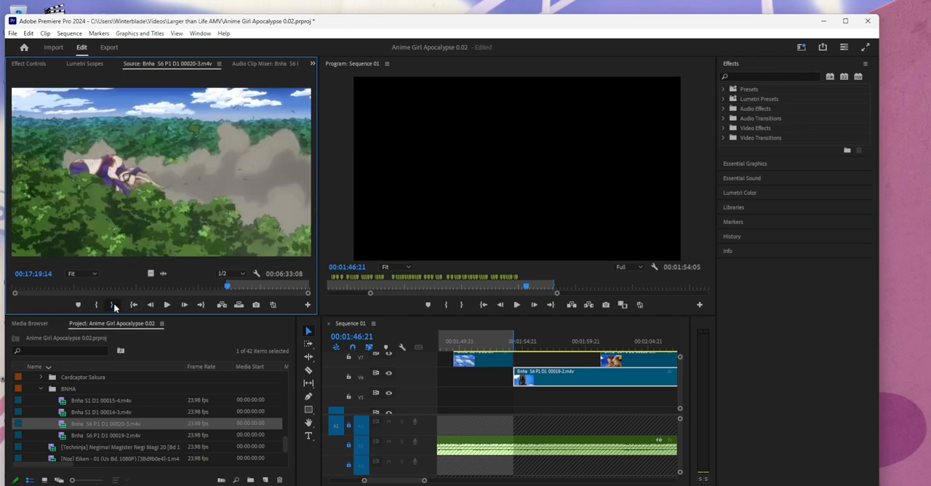
pyautogui.click(114, 306)
# - Play the music near 00:01:46 and add a sequence marker at 00:01:46:09
pyautogui.moveTo(425, 481)
pyautogui.mouseDown()
pyautogui.moveTo(447, 485)
pyautogui.moveTo(436, 485)
pyautogui.mouseUp()
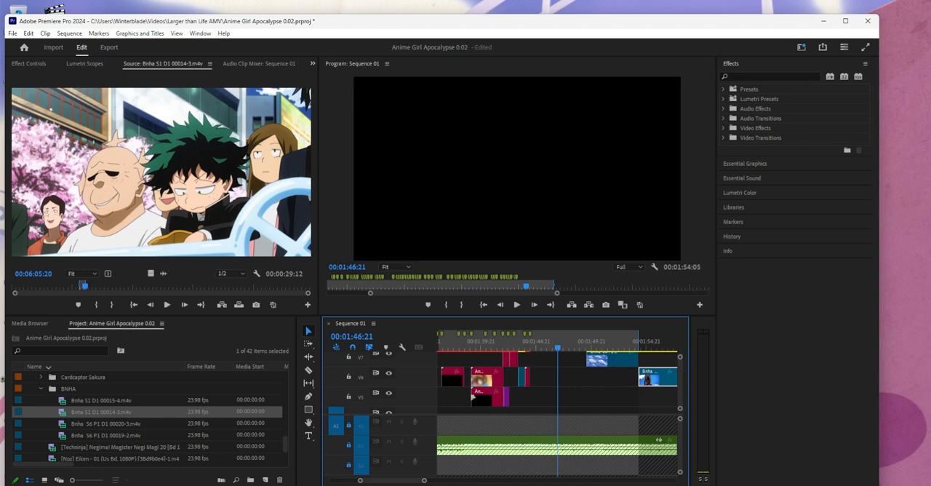
pyautogui.click(517, 304)
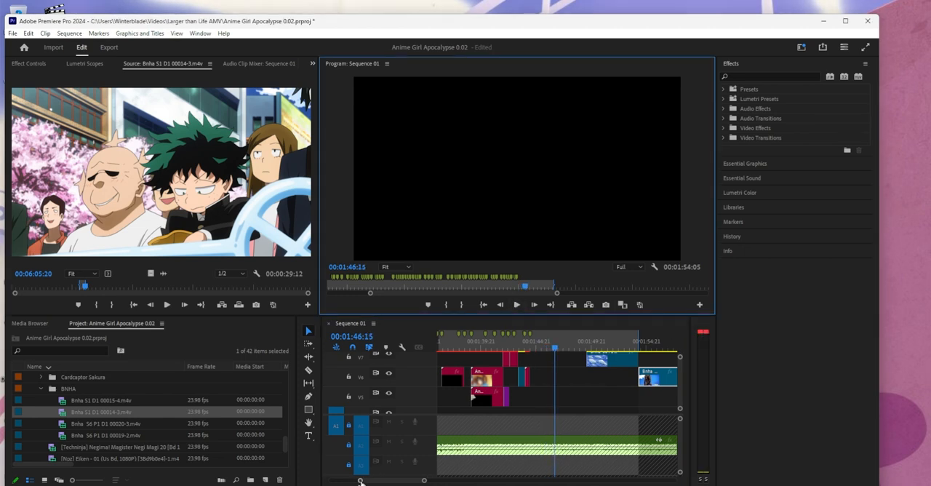
pyautogui.moveTo(361, 483); pyautogui.dragTo(374, 483)
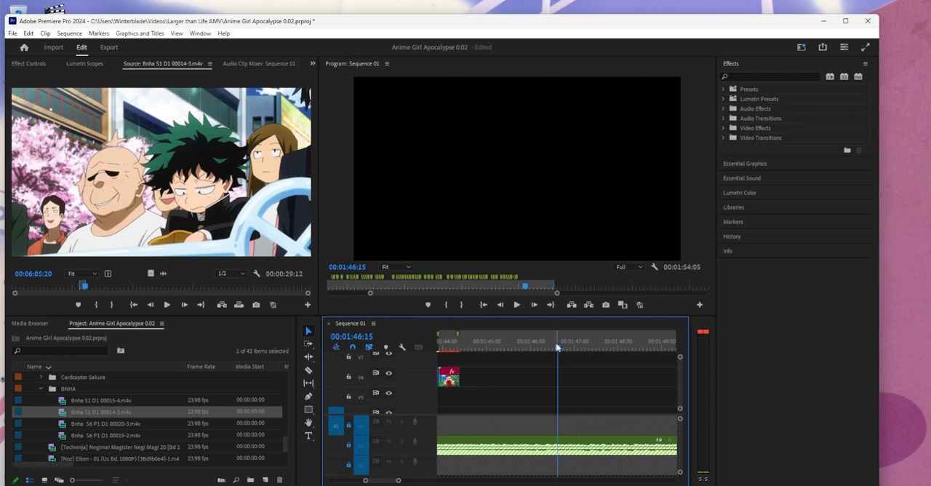
pyautogui.moveTo(558, 347); pyautogui.dragTo(549, 350)
pyautogui.rightClick(549, 337)
pyautogui.click(593, 219)
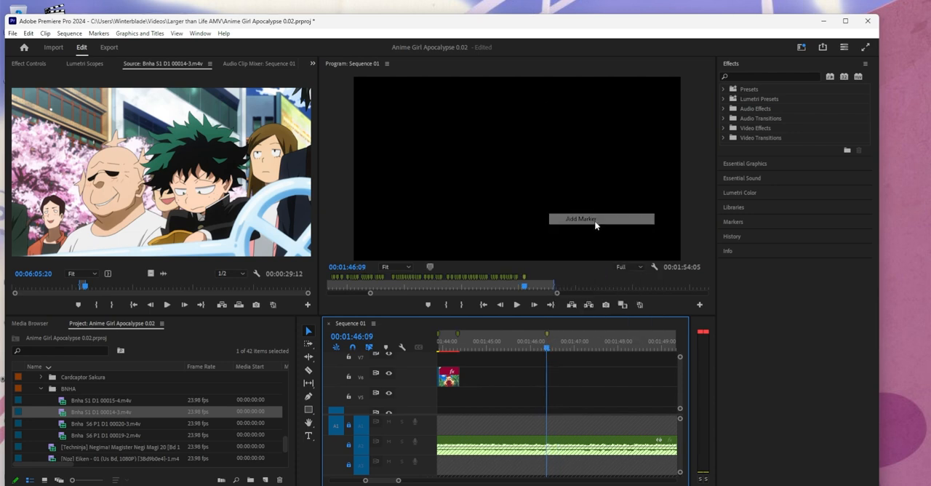
# - Replay the music around 00:01:45 and nudge the newest sequence marker slightly later
pyautogui.click(520, 286)
pyautogui.click(516, 305)
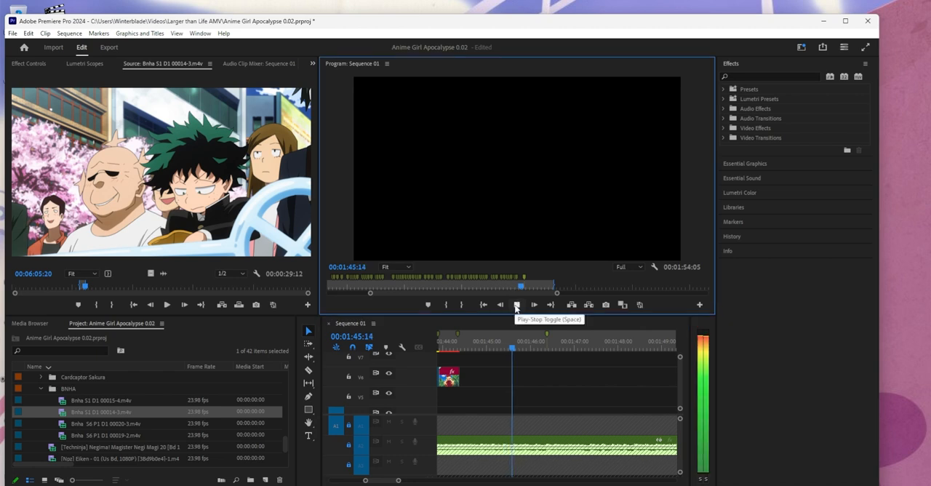
pyautogui.click(516, 306)
pyautogui.click(524, 345)
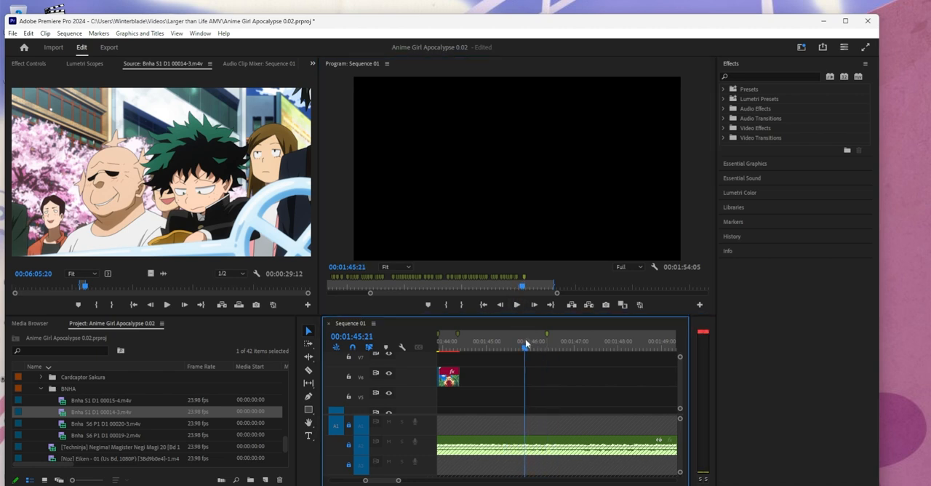
pyautogui.click(517, 308)
pyautogui.click(517, 307)
pyautogui.moveTo(547, 332); pyautogui.dragTo(550, 332)
pyautogui.click(551, 334)
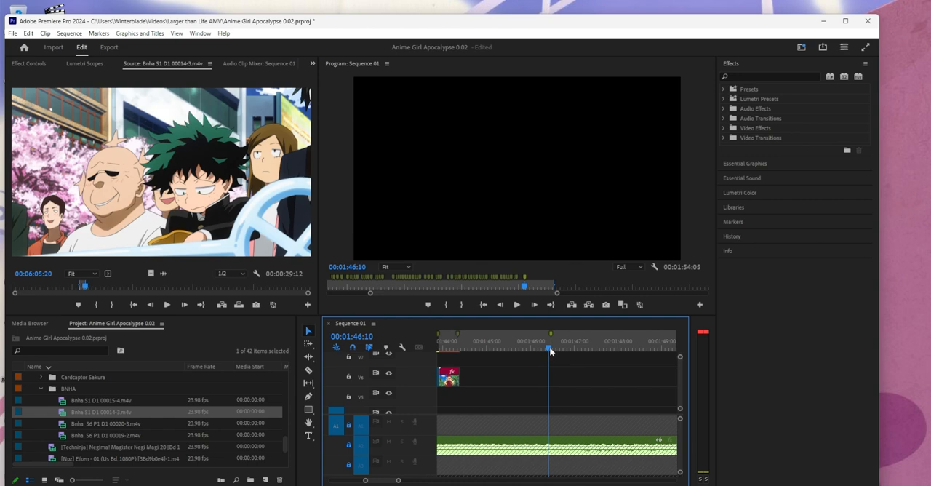
# - Shift the V7 clip later and move the 00019-2 clip on V6 to start at the newest marker near 00:01:46
pyautogui.moveTo(456, 377); pyautogui.dragTo(524, 377)
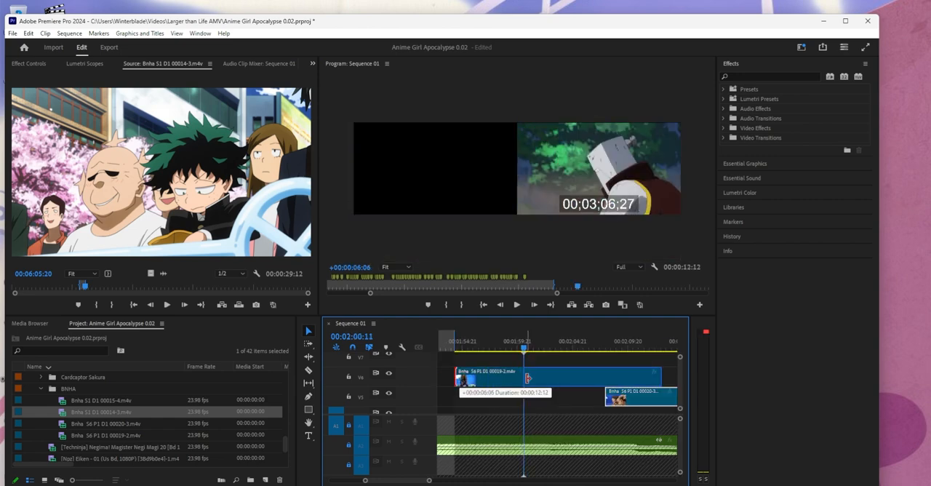
pyautogui.scroll(4, 556, 381)
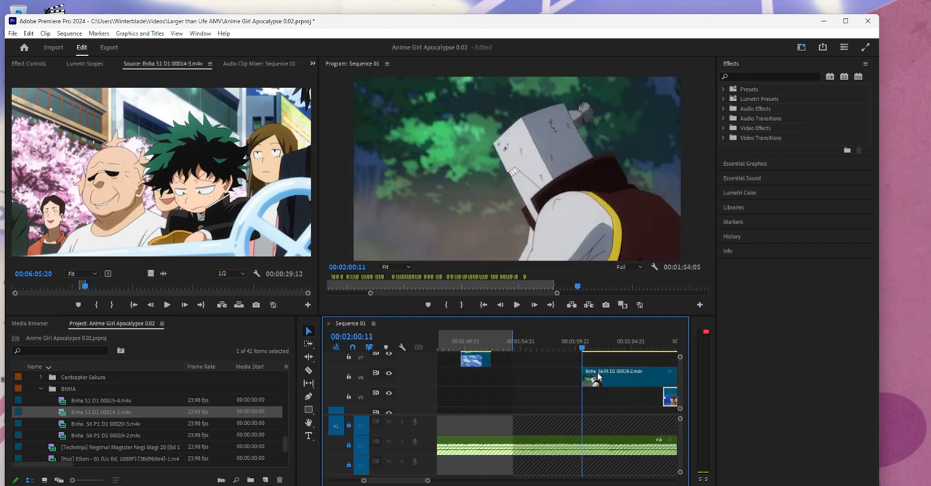
pyautogui.moveTo(598, 377); pyautogui.dragTo(564, 381)
pyautogui.scroll(-7, 577, 373)
pyautogui.moveTo(493, 359); pyautogui.dragTo(630, 358)
pyautogui.scroll(5, 630, 364)
# - Play from about 00:01:46 with V6 hidden, add a sequence marker at 00:01:46:22, and show V6 again
pyautogui.click(542, 349)
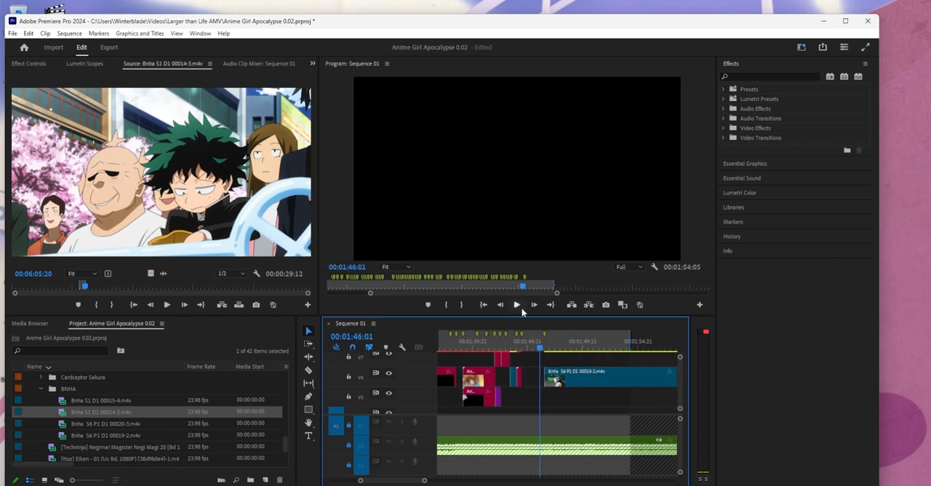
pyautogui.click(517, 305)
pyautogui.moveTo(363, 481); pyautogui.dragTo(373, 481)
pyautogui.click(537, 343)
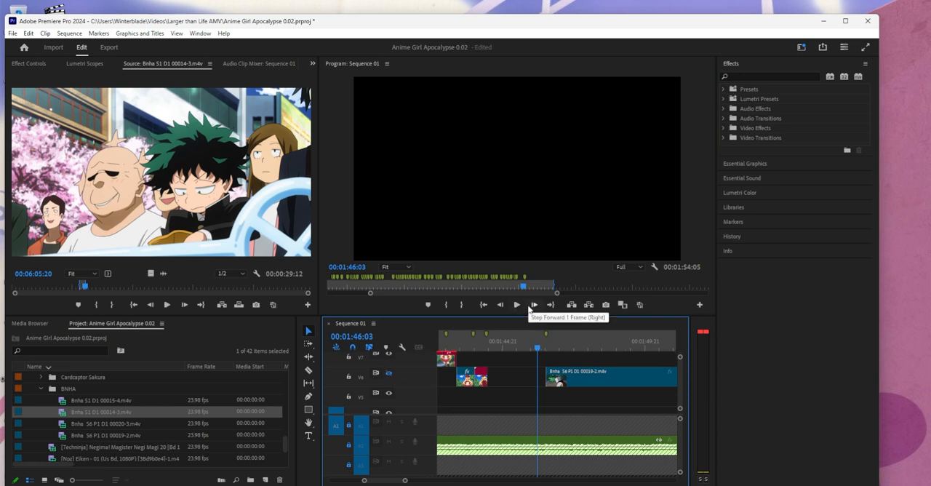
pyautogui.click(388, 373)
pyautogui.click(518, 305)
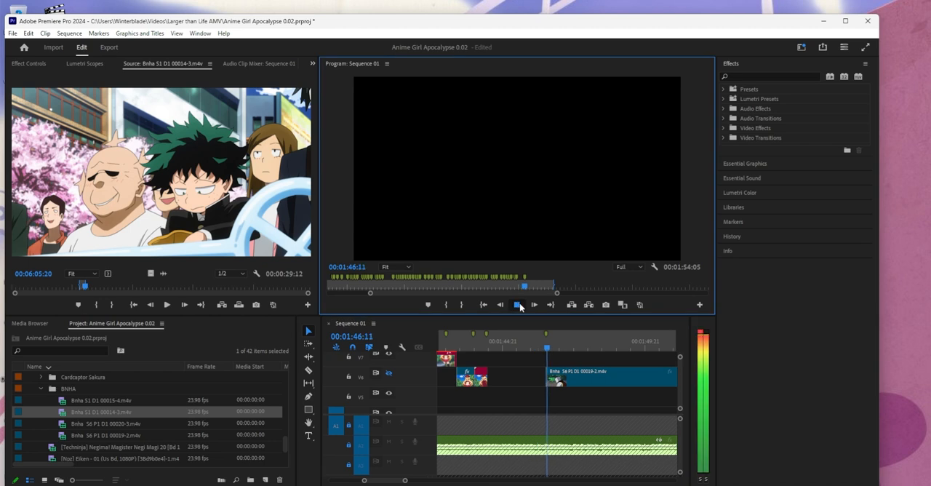
pyautogui.click(518, 305)
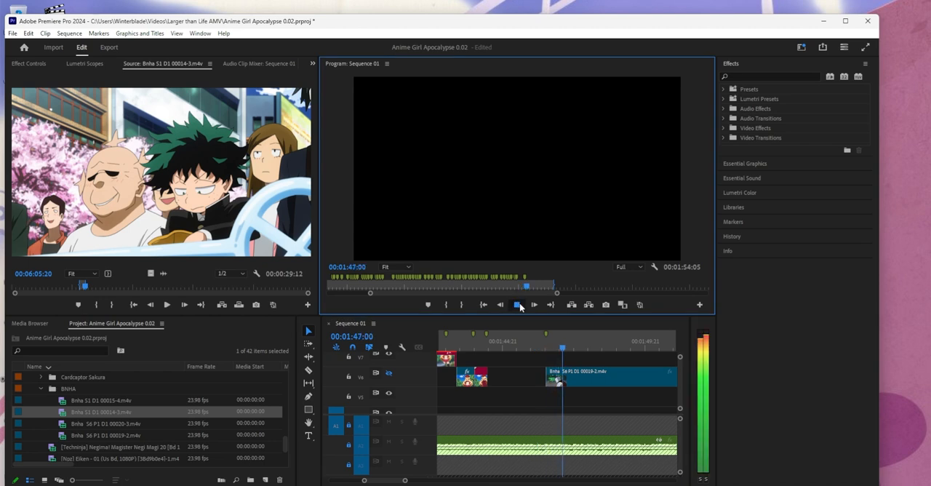
pyautogui.moveTo(564, 350); pyautogui.dragTo(562, 352)
pyautogui.rightClick(562, 342)
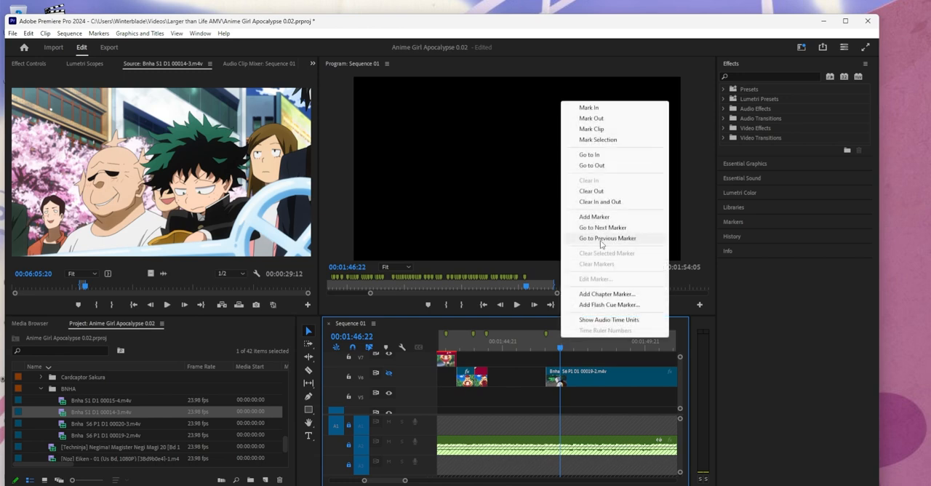
pyautogui.click(614, 216)
pyautogui.click(389, 374)
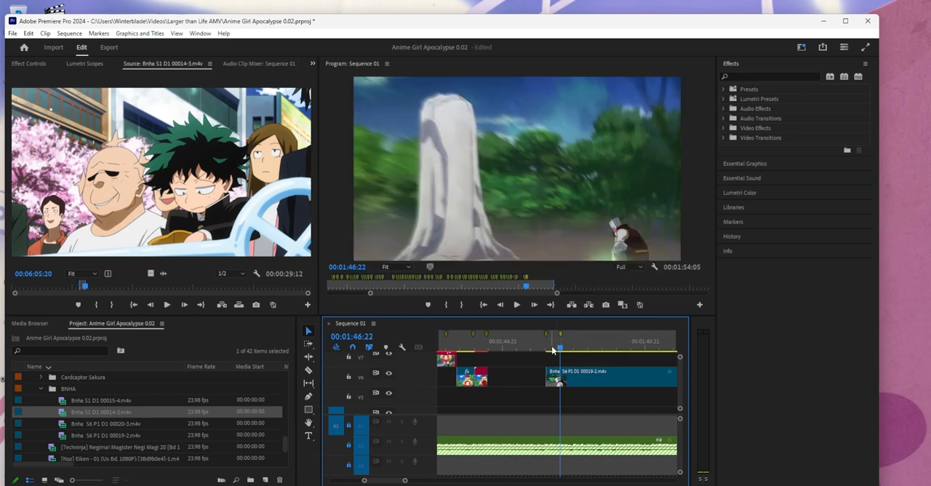
# - Split the 00019-2 clip on V6 at 00:01:47:09
pyautogui.moveTo(559, 352); pyautogui.dragTo(572, 370)
pyautogui.click(577, 376)
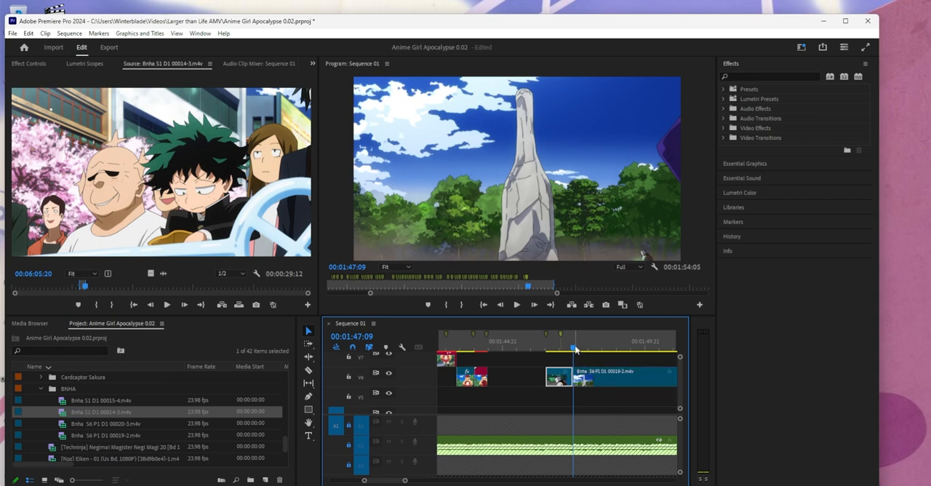
# - Try progressively faster speeds, including 170%, on the short 00019-2 piece on V6 to fit it to the 00:01:46:22 marker
pyautogui.moveTo(574, 349)
pyautogui.mouseDown()
pyautogui.moveTo(553, 351)
pyautogui.moveTo(573, 355)
pyautogui.moveTo(563, 356)
pyautogui.mouseUp()
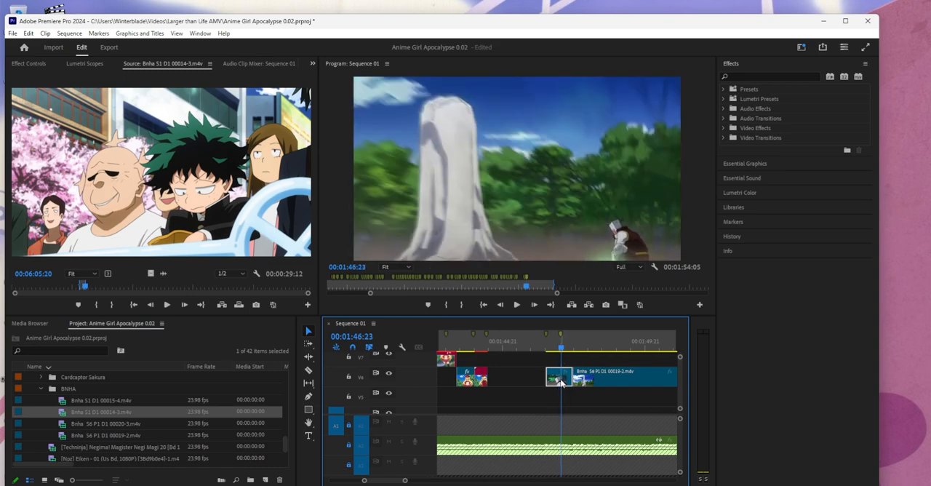
pyautogui.rightClick(561, 383)
pyautogui.click(603, 315)
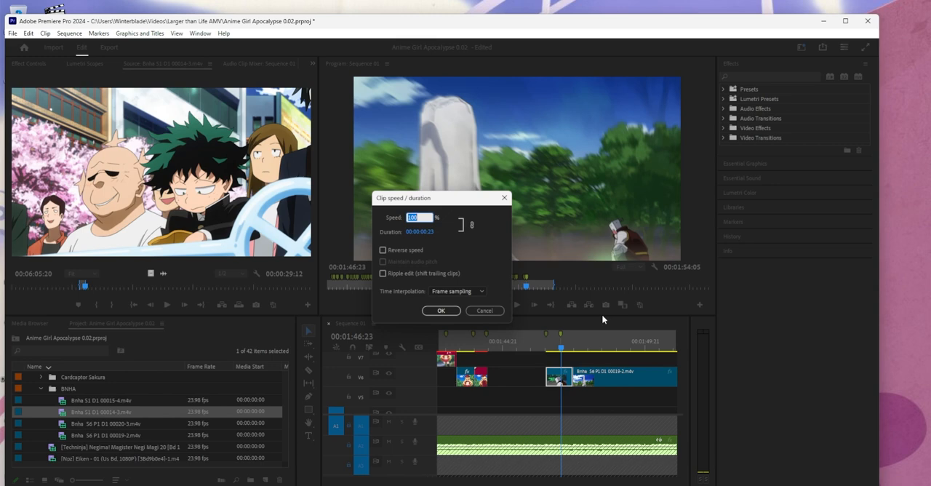
pyautogui.press('Return')
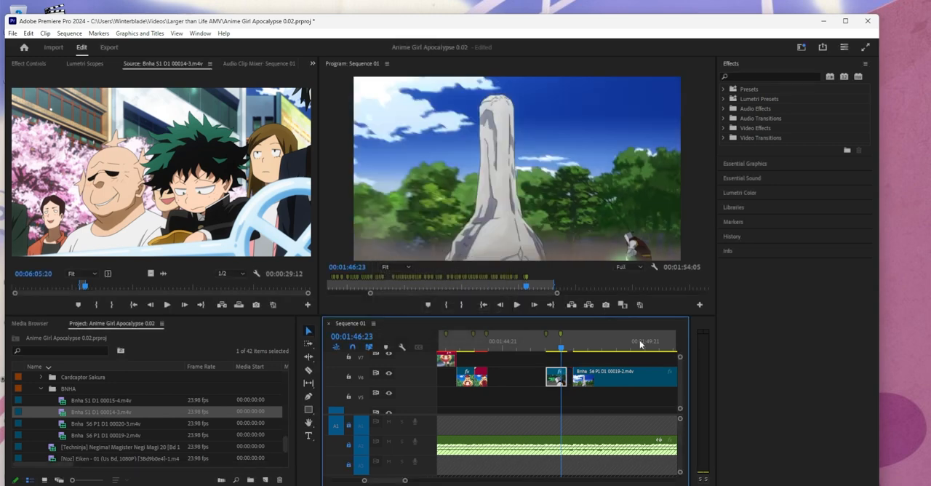
pyautogui.rightClick(570, 384)
pyautogui.click(599, 316)
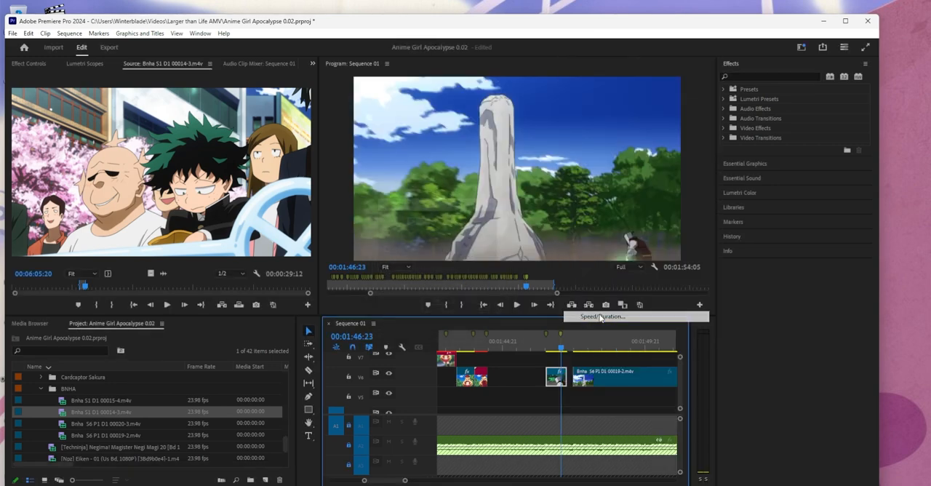
pyautogui.press('Return')
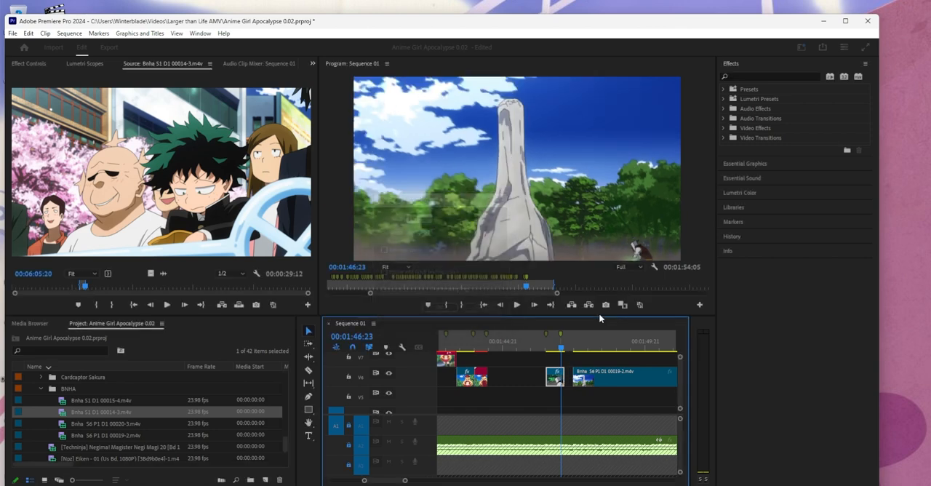
pyautogui.rightClick(560, 385)
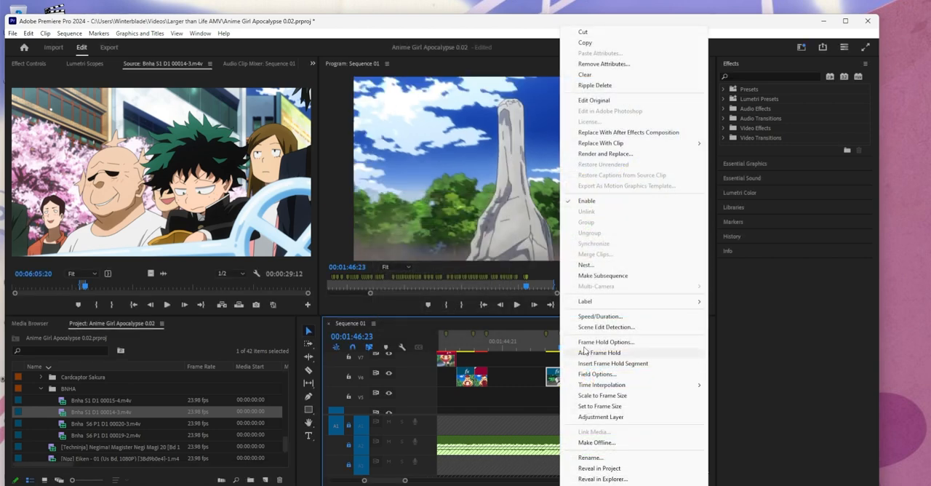
pyautogui.click(590, 315)
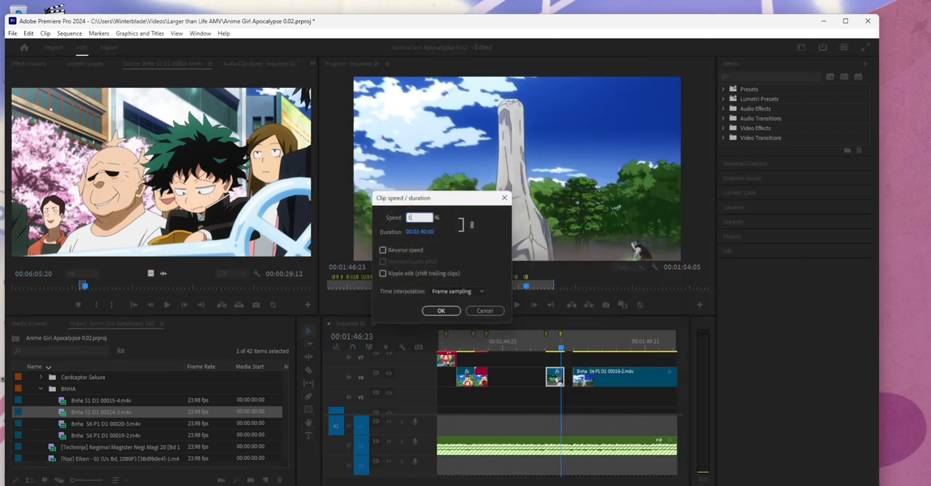
pyautogui.press('Return')
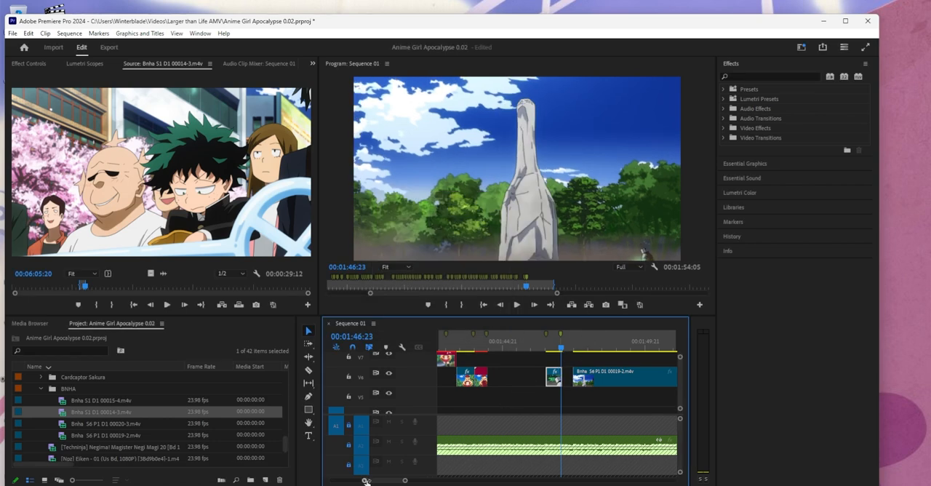
pyautogui.moveTo(366, 481); pyautogui.dragTo(373, 482)
pyautogui.rightClick(534, 383)
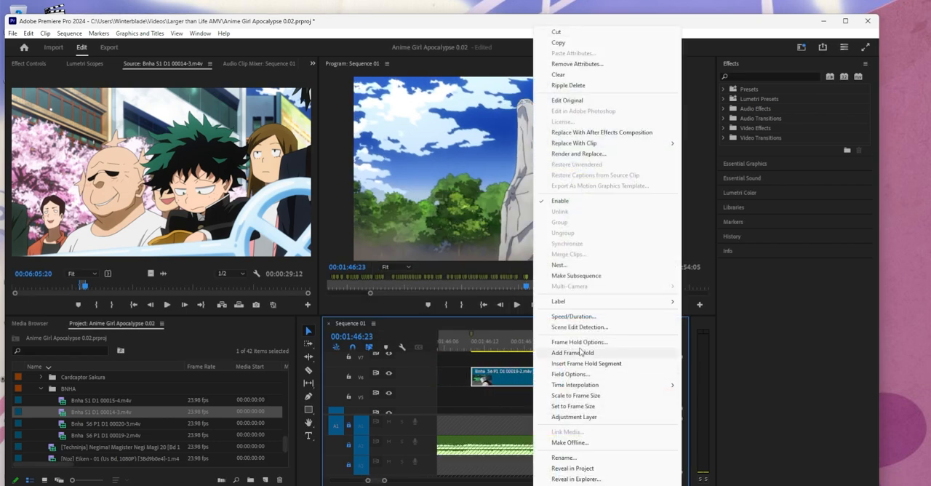
pyautogui.click(580, 318)
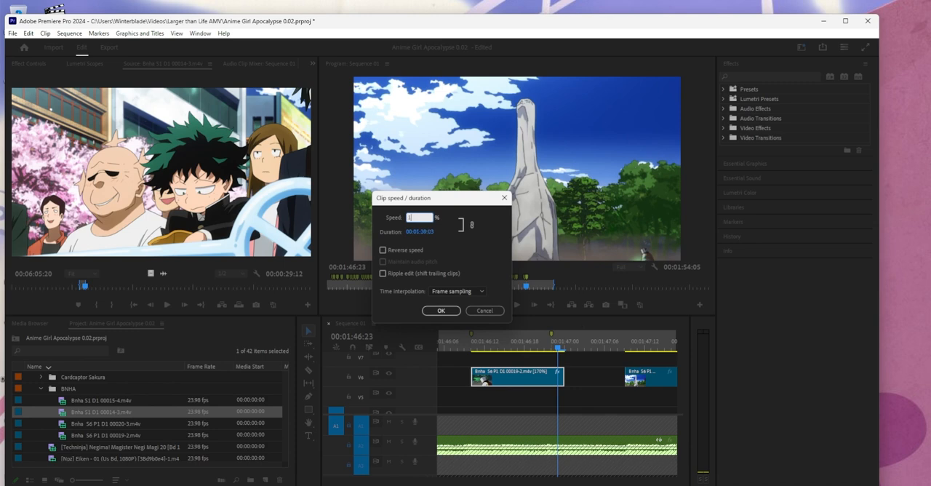
pyautogui.press('Return')
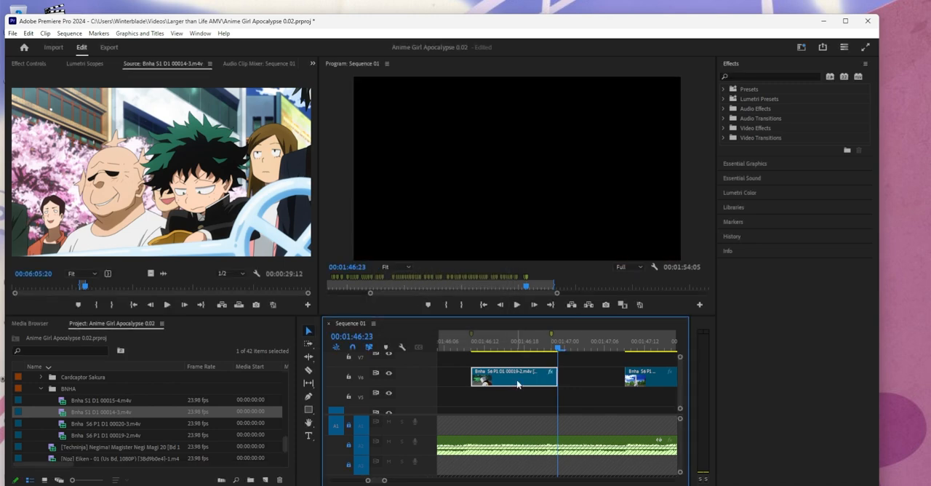
# - Set the short 00019-2 piece on V6 to 200% speed and move the following piece against its end at 00:01:46:22
pyautogui.rightClick(518, 384)
pyautogui.click(566, 318)
pyautogui.write('20')
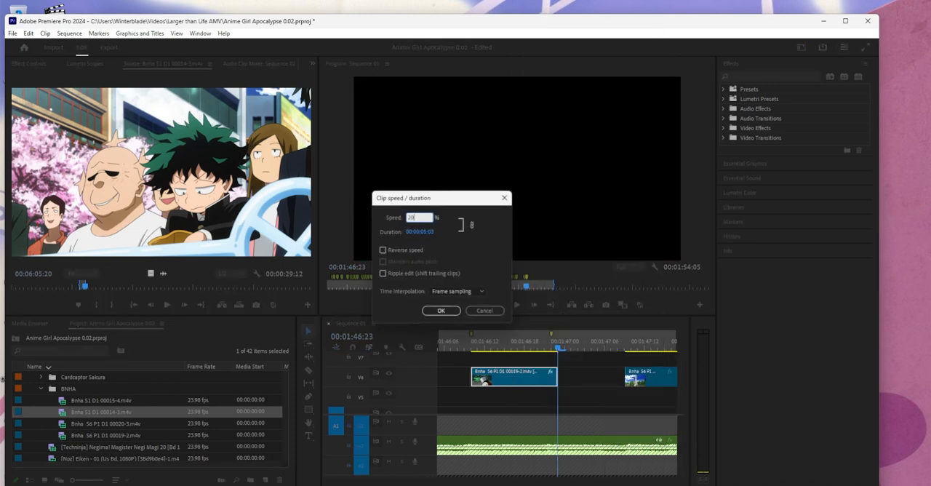
pyautogui.write('0')
pyautogui.press('Return')
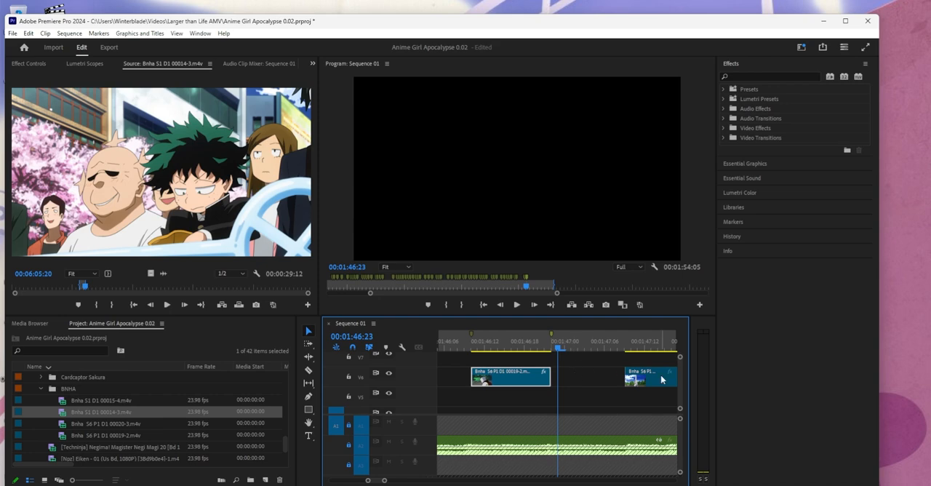
pyautogui.moveTo(662, 379); pyautogui.dragTo(588, 379)
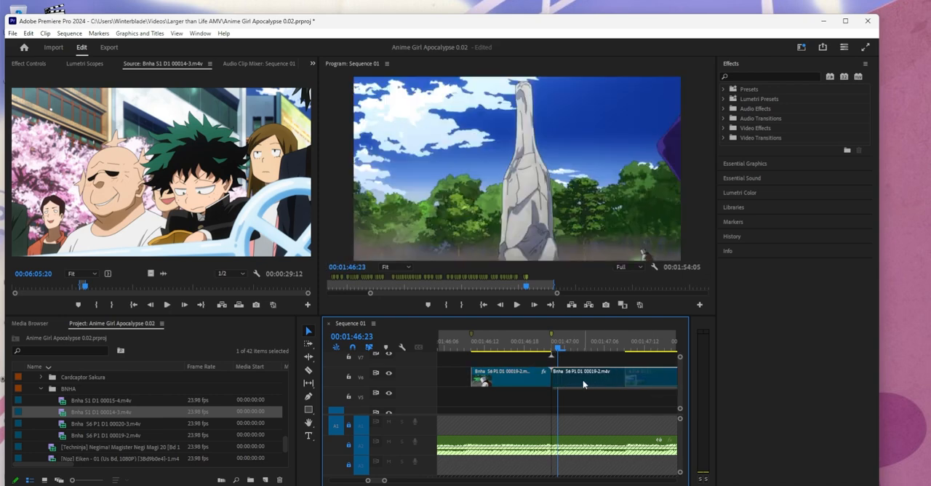
# - Play the retimed cut from 00:01:46:13 and add a sequence marker at 00:01:47:10
pyautogui.click(492, 351)
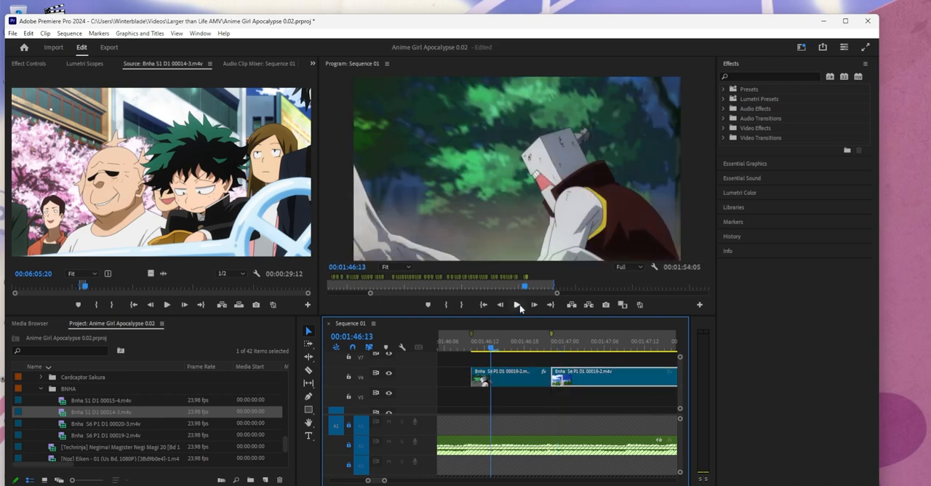
pyautogui.click(518, 305)
pyautogui.moveTo(613, 351); pyautogui.dragTo(581, 351)
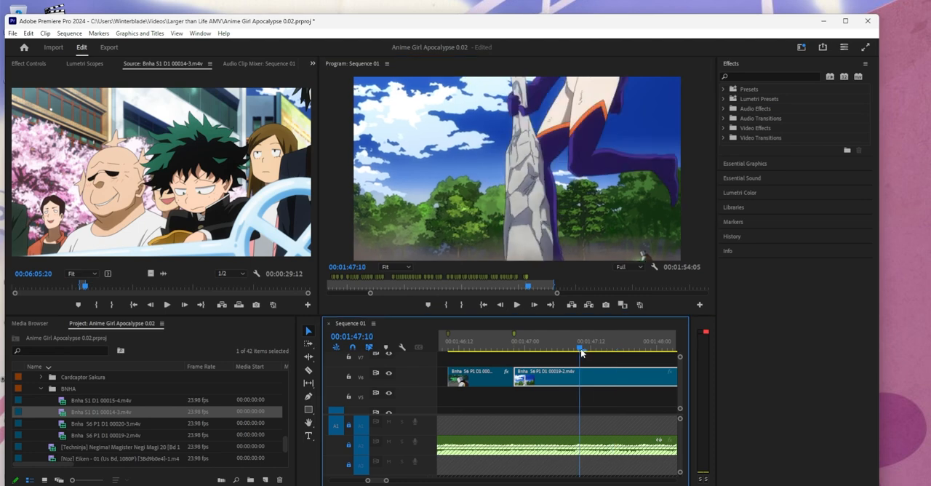
pyautogui.click(594, 361)
pyautogui.rightClick(581, 348)
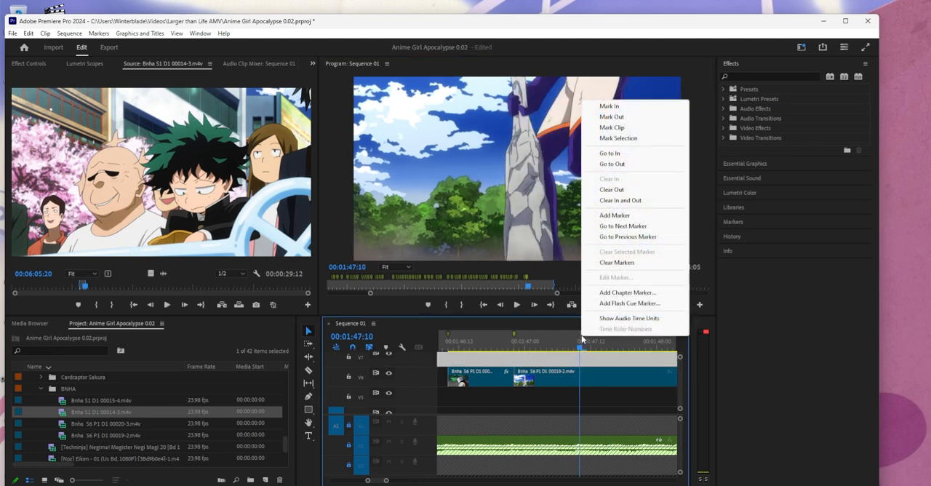
pyautogui.press('Escape')
# - Play the music past the newest marker and add another sequence marker at 00:01:47:21
pyautogui.click(475, 347)
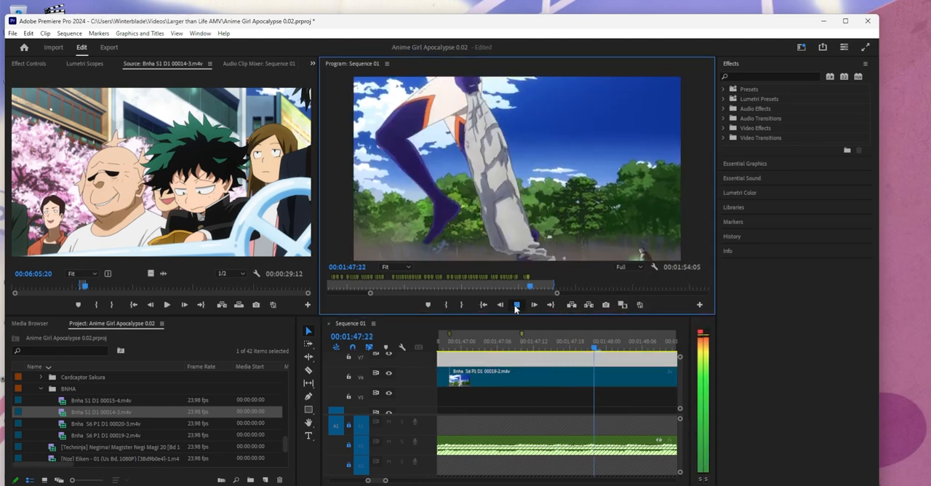
pyautogui.click(516, 305)
pyautogui.moveTo(612, 350); pyautogui.dragTo(588, 352)
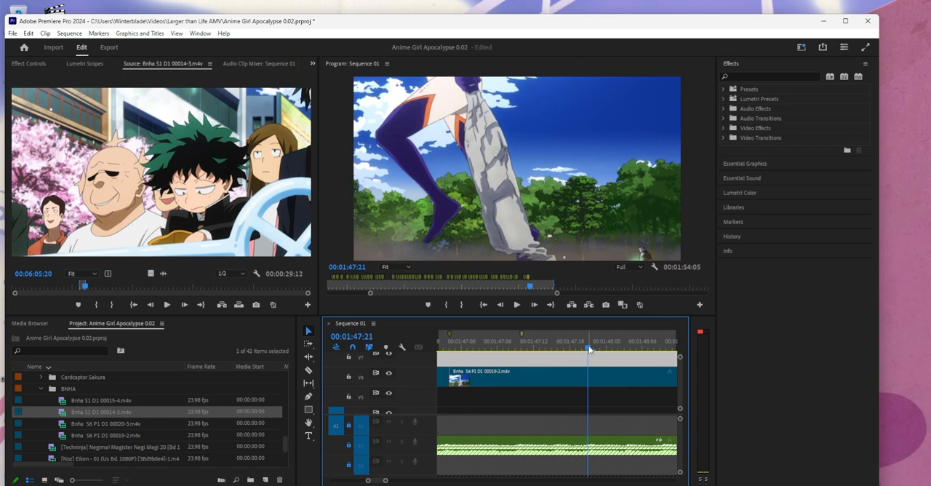
pyautogui.rightClick(590, 349)
pyautogui.click(632, 216)
# - Split the long 00019-2 clip on V6 at 00:01:48:14, where the white pillar leaves the shot
pyautogui.moveTo(386, 481); pyautogui.dragTo(417, 480)
pyautogui.moveTo(562, 352); pyautogui.dragTo(571, 352)
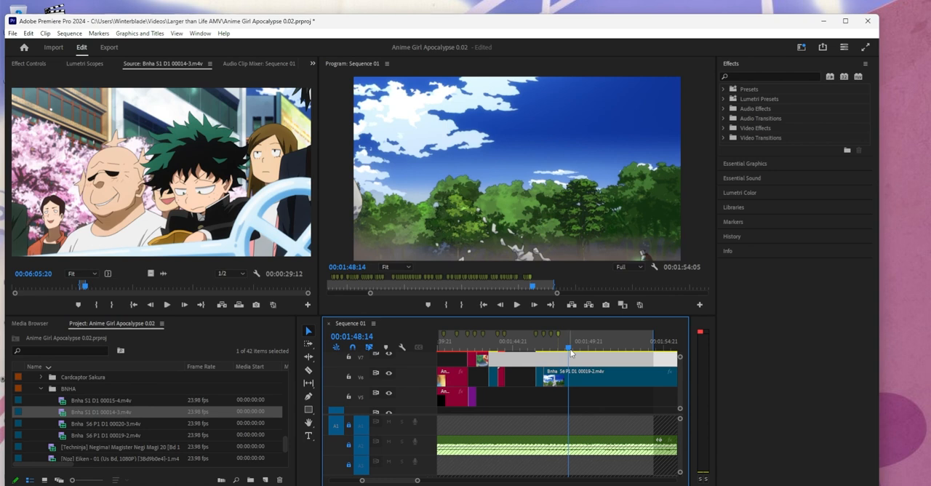
pyautogui.click(568, 383)
pyautogui.hotkey('ctrl', 'k')
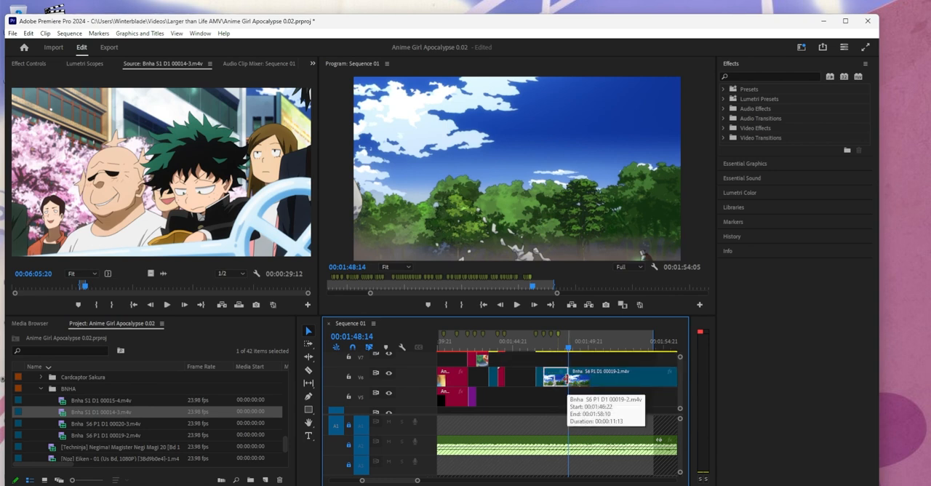
# - Add a sequence marker at about 00:01:48:08 for the next music beat
pyautogui.moveTo(363, 480); pyautogui.dragTo(374, 483)
pyautogui.moveTo(565, 351)
pyautogui.mouseDown()
pyautogui.moveTo(503, 356)
pyautogui.moveTo(549, 357)
pyautogui.mouseUp()
pyautogui.press('m')
# - Move the remaining 00019-2 piece up to V7, start it at the 00:01:47:21 marker, and play the overlap
pyautogui.moveTo(573, 378); pyautogui.dragTo(574, 361)
pyautogui.click(567, 348)
pyautogui.moveTo(558, 360)
pyautogui.mouseDown()
pyautogui.moveTo(568, 361)
pyautogui.moveTo(531, 361)
pyautogui.mouseUp()
pyautogui.click(516, 305)
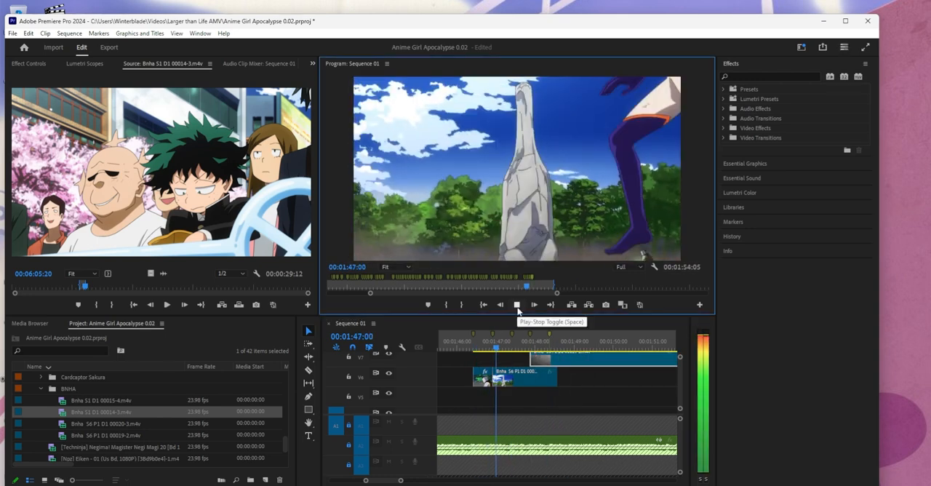
pyautogui.click(515, 306)
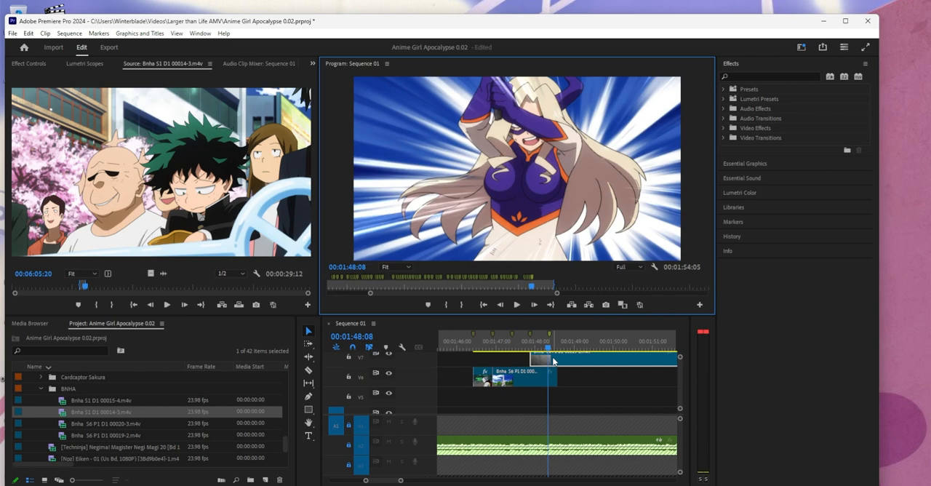
# - Shift the V7 clip later to start at the marker near 00:01:48:08 and replay the cuts through 00:01:49:05
pyautogui.moveTo(553, 360); pyautogui.dragTo(573, 360)
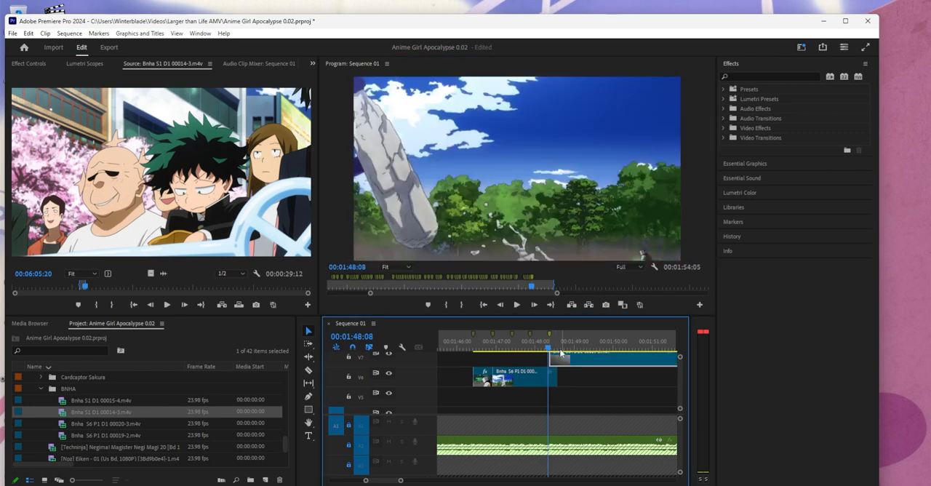
pyautogui.click(486, 351)
pyautogui.click(516, 304)
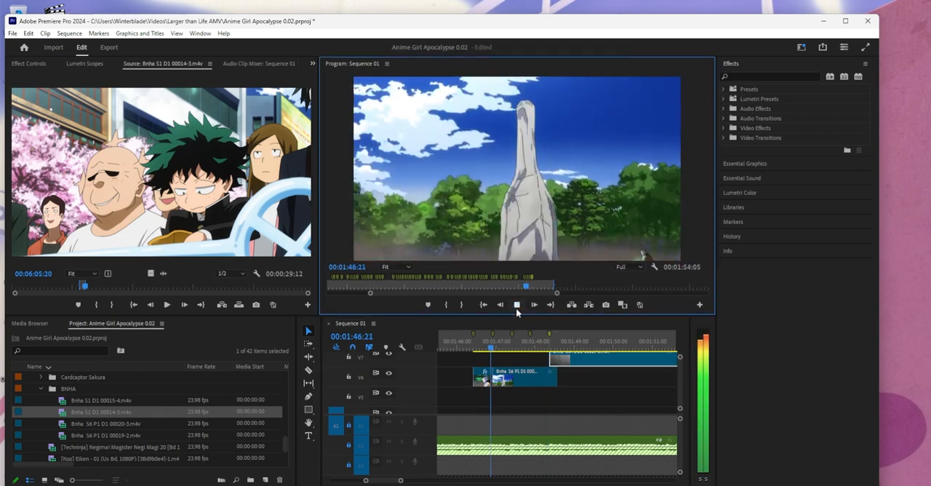
pyautogui.click(516, 306)
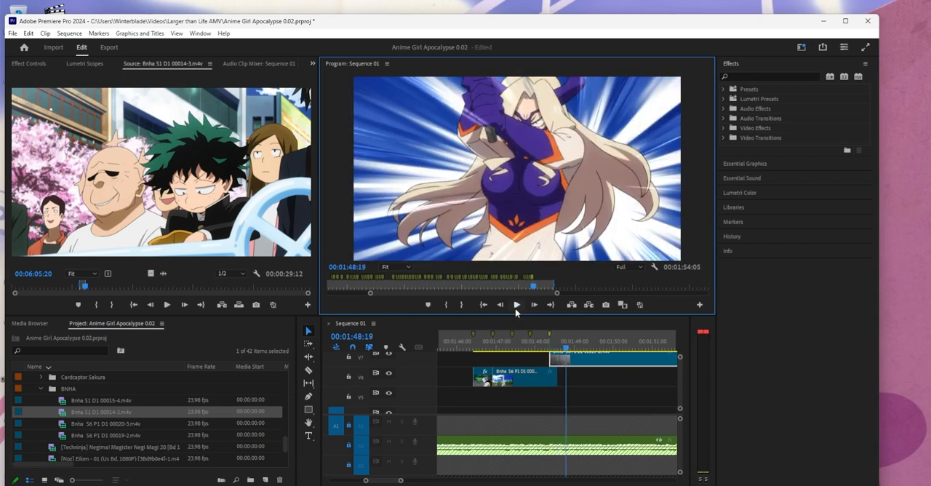
pyautogui.click(516, 306)
pyautogui.click(516, 307)
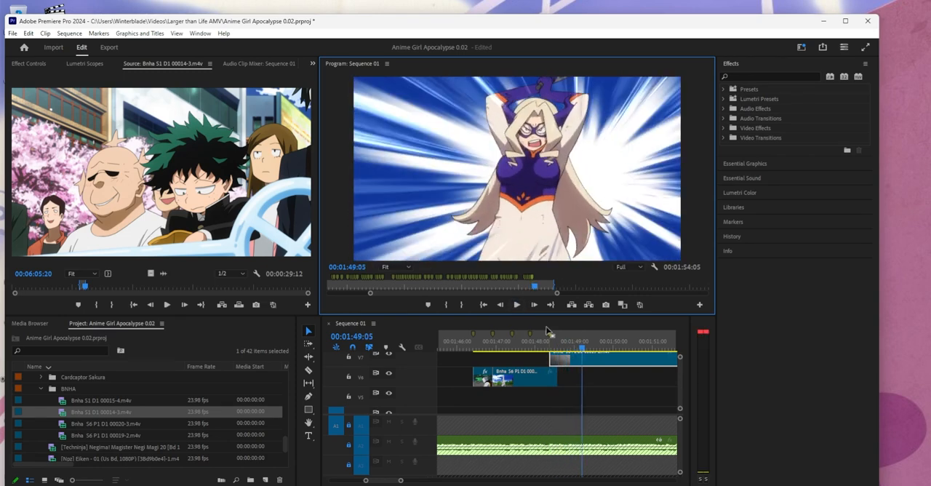
# - Add a sequence marker at 00:01:48:21 over the V7 clip
pyautogui.moveTo(581, 347); pyautogui.dragTo(569, 347)
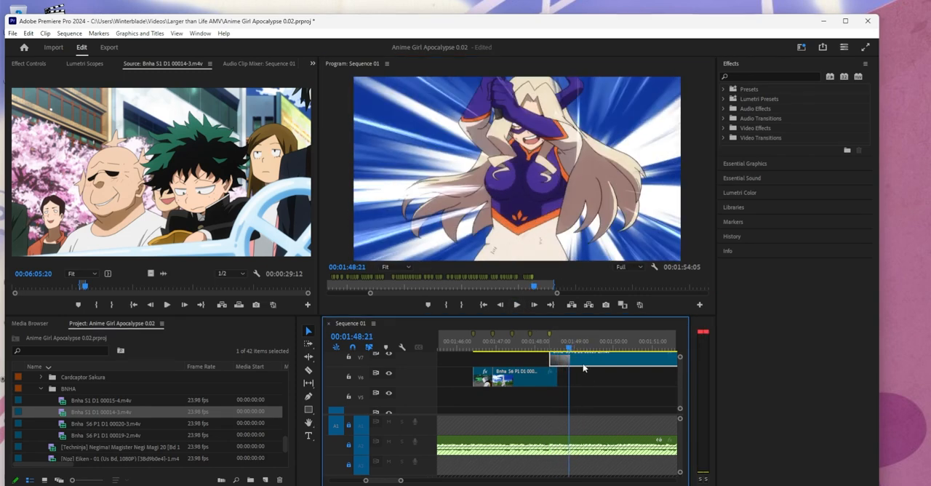
pyautogui.click(583, 371)
pyautogui.rightClick(570, 336)
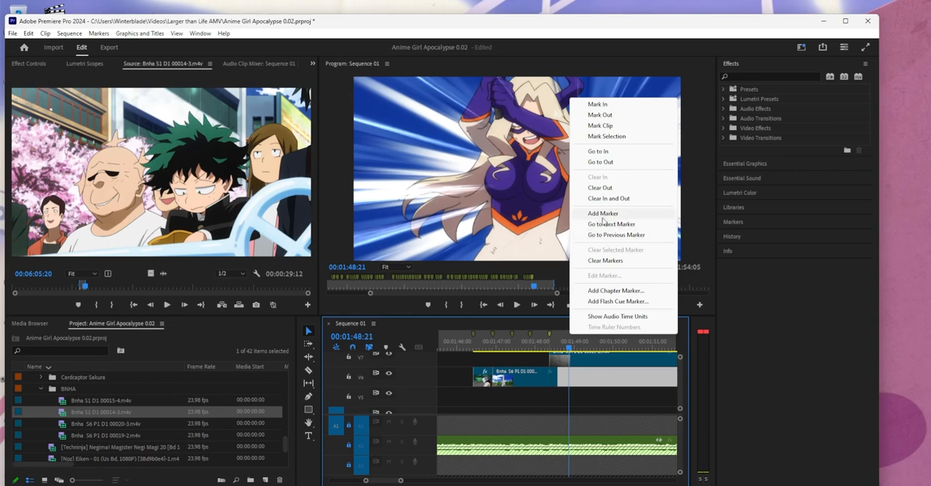
pyautogui.click(603, 211)
# - Split the V7 clip at 00:01:49:04 and set its first piece to 130% speed
pyautogui.moveTo(570, 350)
pyautogui.mouseDown()
pyautogui.moveTo(560, 350)
pyautogui.moveTo(581, 351)
pyautogui.moveTo(581, 360)
pyautogui.mouseUp()
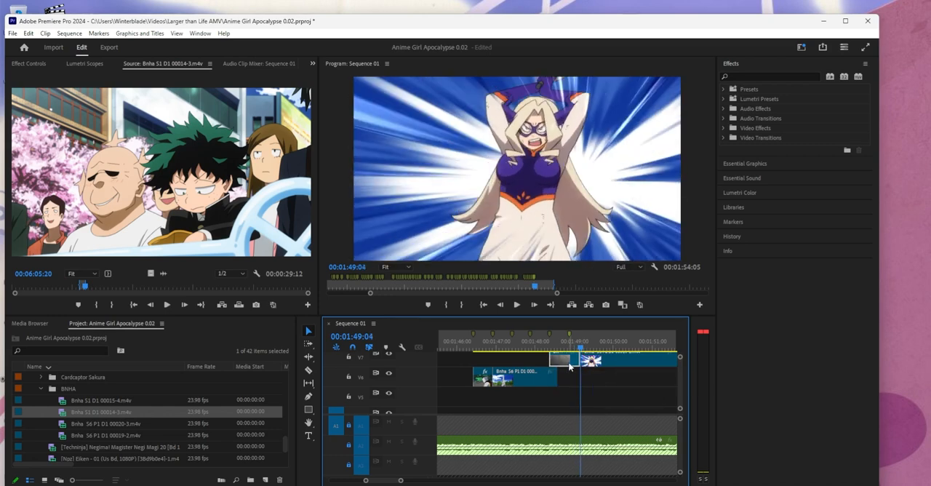
pyautogui.rightClick(567, 361)
pyautogui.click(605, 320)
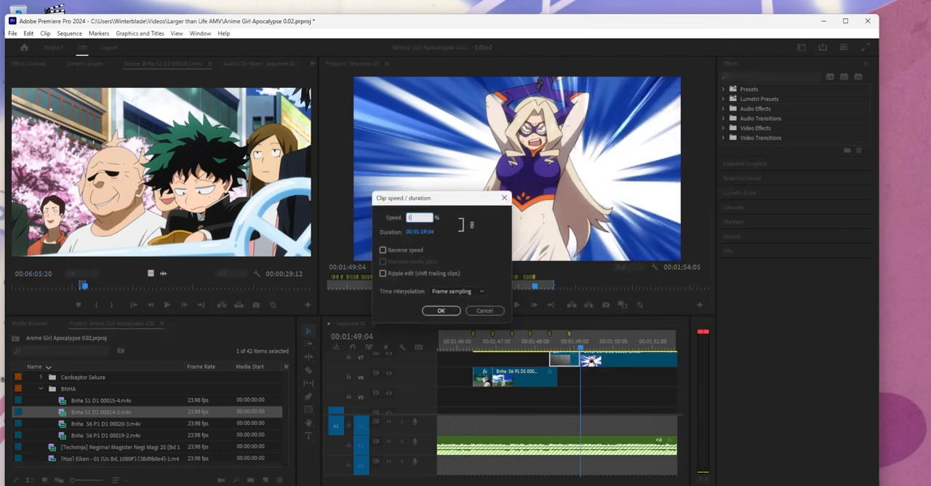
pyautogui.press('Return')
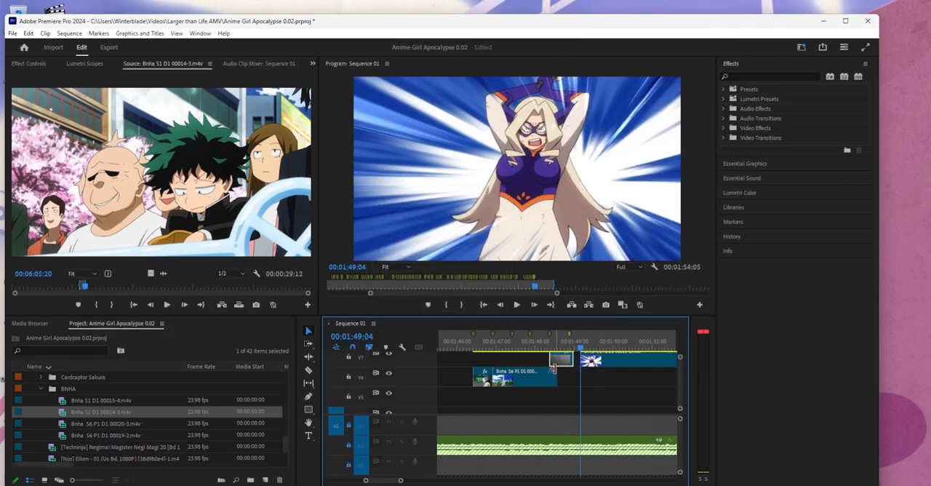
# - Increase the playback speed of the short V7 piece before the 00:01:48:21 marker in two adjustments, shortening it further
pyautogui.rightClick(561, 360)
pyautogui.click(583, 317)
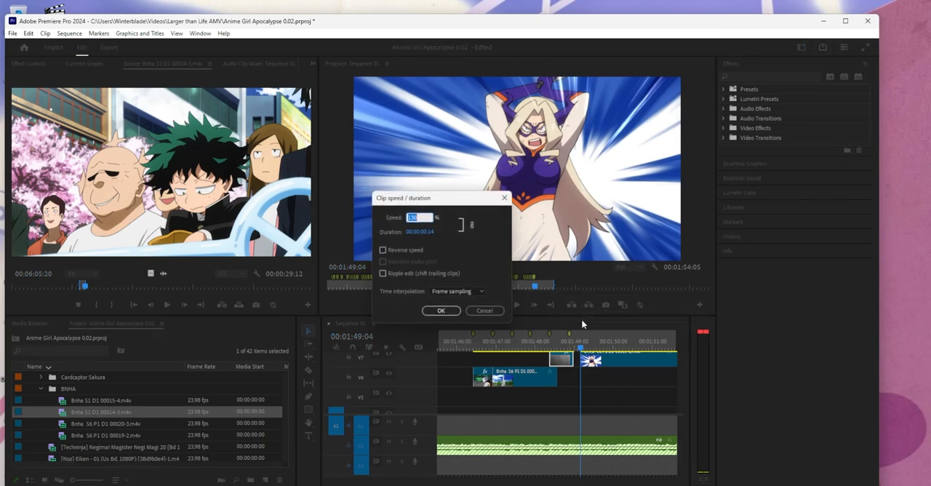
pyautogui.press('Return')
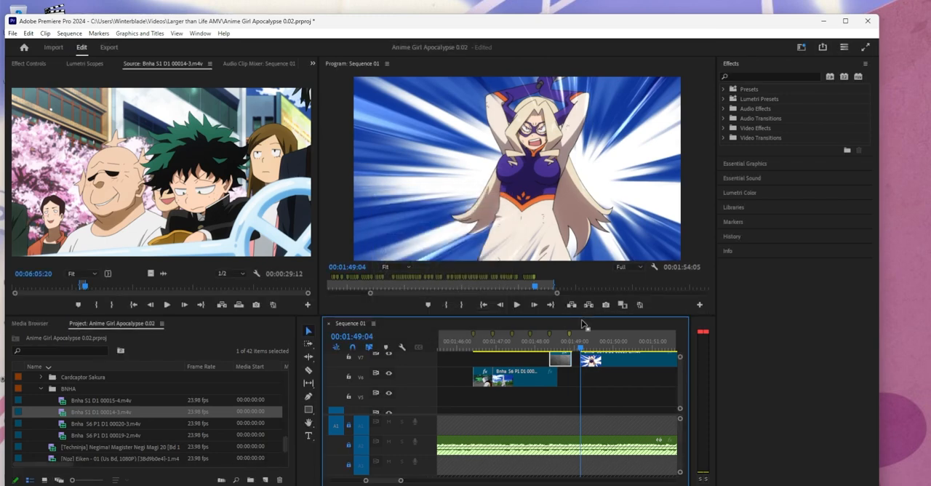
pyautogui.rightClick(559, 357)
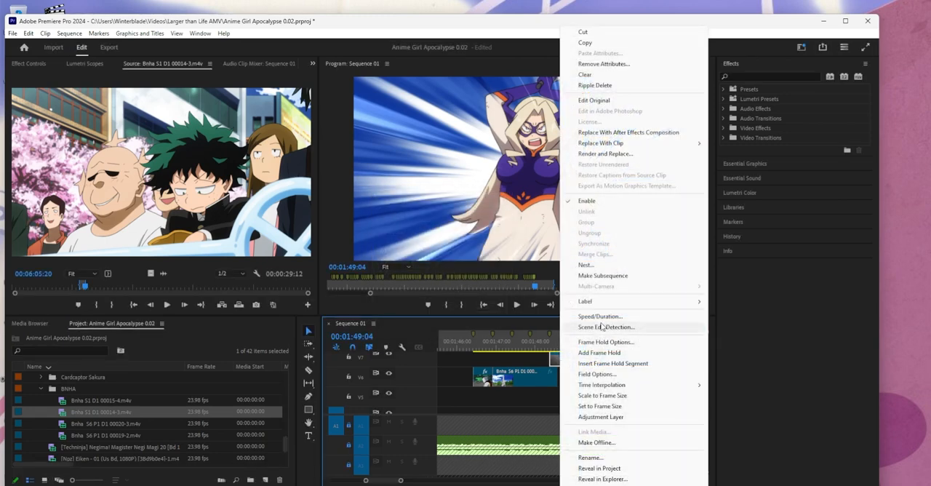
pyautogui.click(600, 316)
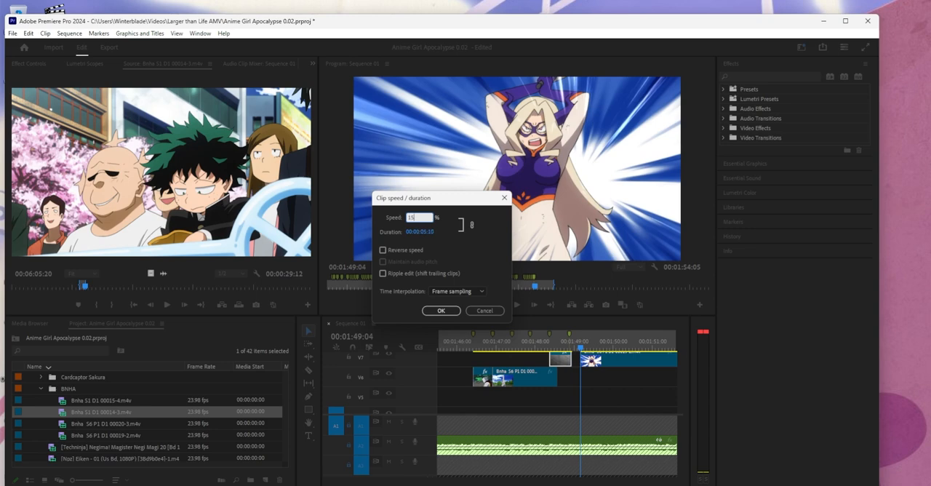
pyautogui.write('15')
pyautogui.press('Return')
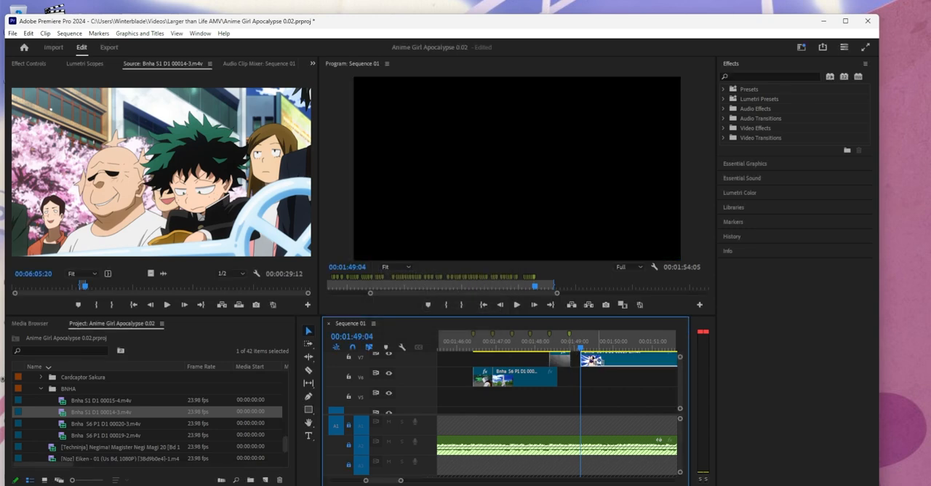
# - Close the gap by moving the following V7 clip against the sped-up piece, and play the cuts through 00:01:49:12
pyautogui.click(538, 342)
pyautogui.click(517, 304)
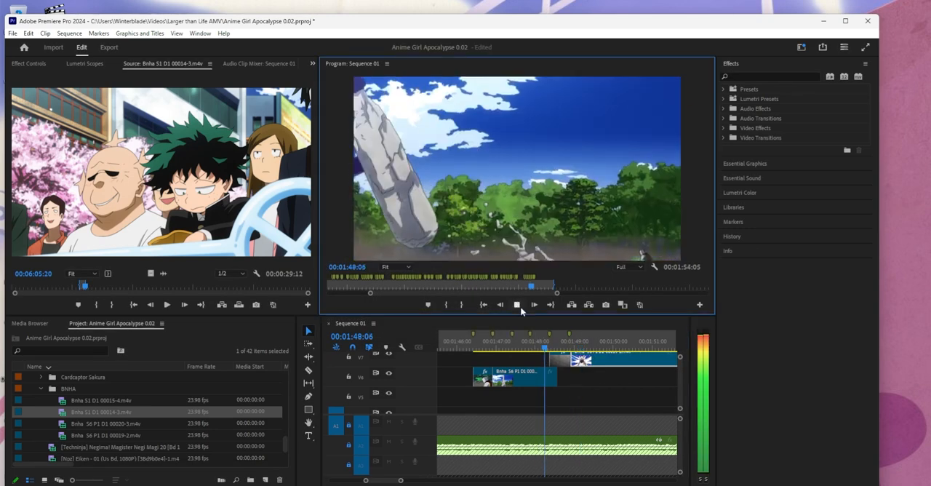
pyautogui.click(517, 305)
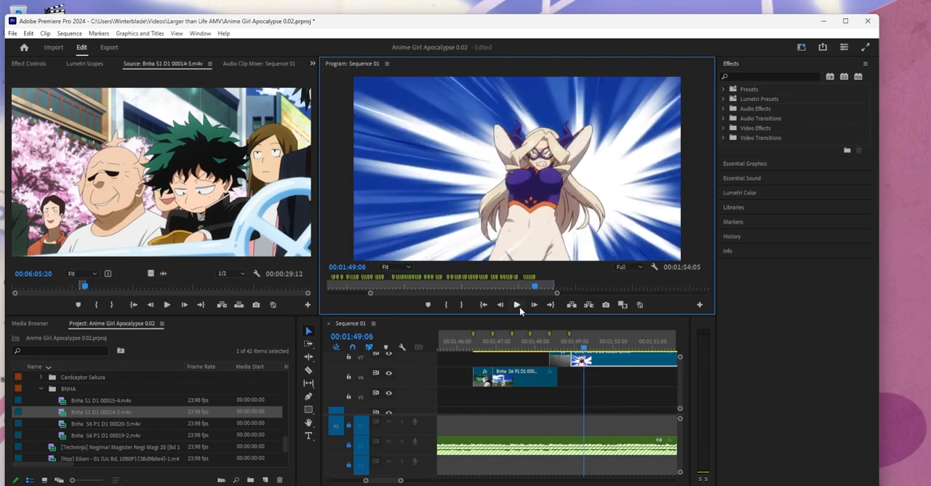
pyautogui.click(519, 306)
pyautogui.click(520, 306)
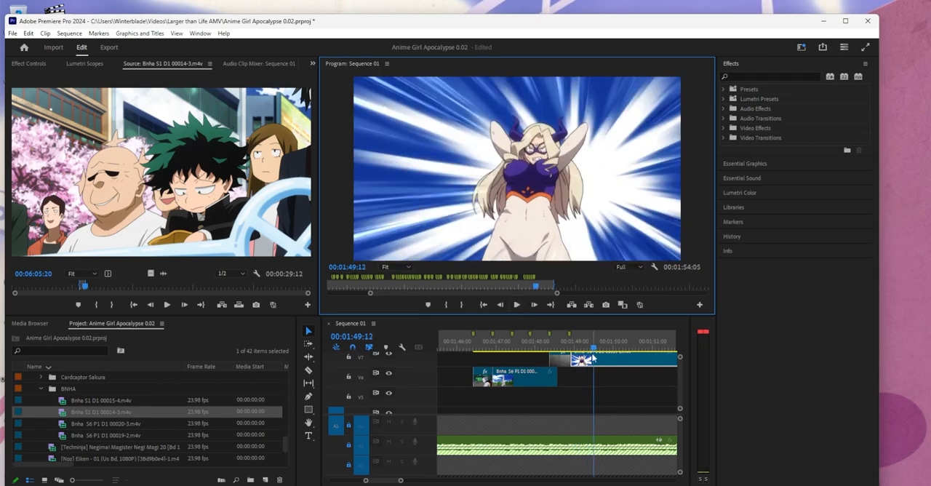
# - Add a sequence marker at 00:01:49:10 over the last V7 clip
pyautogui.click(591, 349)
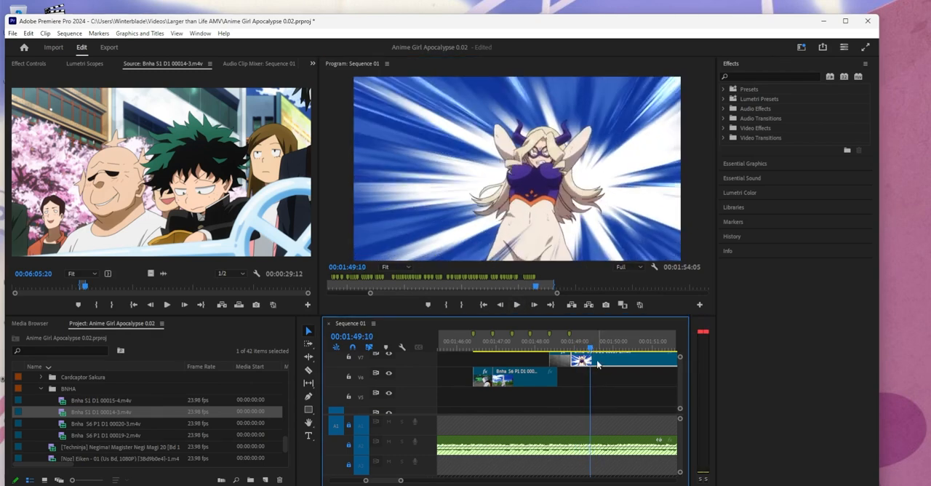
pyautogui.click(606, 395)
pyautogui.rightClick(598, 341)
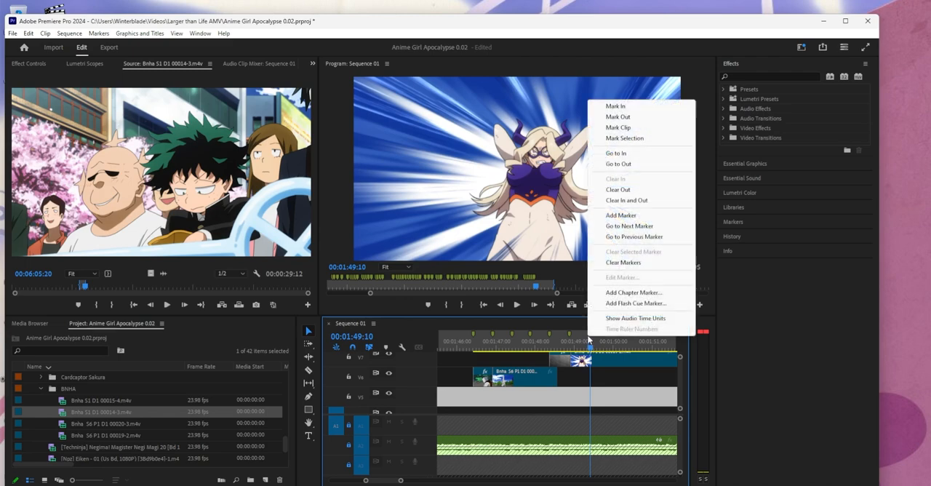
pyautogui.click(606, 213)
# - Split the last V7 clip at 00:01:49:19 and 00:01:49:09, and ripple delete the middle piece
pyautogui.scroll(-2, 586, 374)
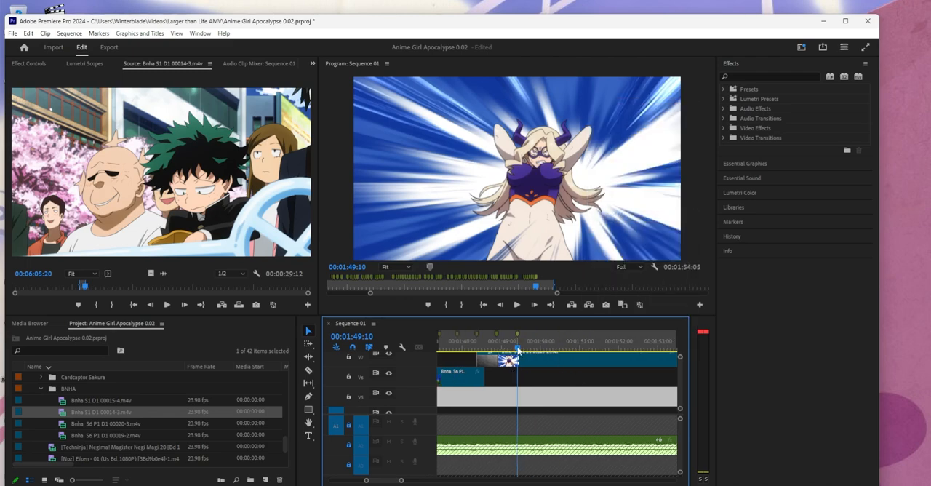
pyautogui.moveTo(518, 350)
pyautogui.mouseDown()
pyautogui.moveTo(545, 351)
pyautogui.moveTo(534, 357)
pyautogui.mouseUp()
pyautogui.click(533, 360)
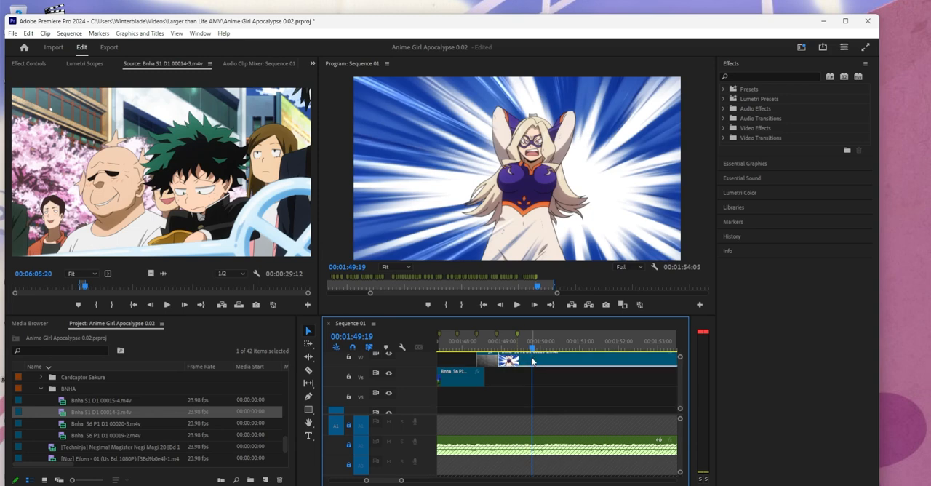
pyautogui.hotkey('ctrl', 'k')
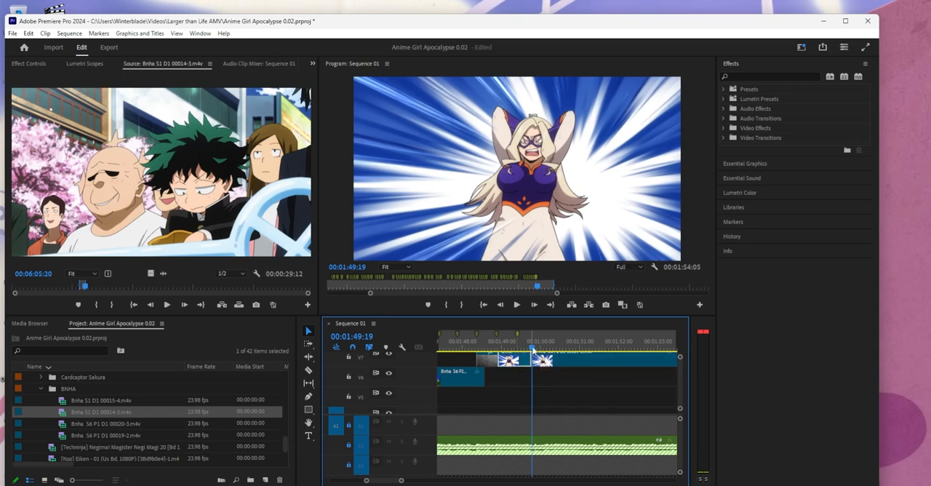
pyautogui.moveTo(536, 349); pyautogui.dragTo(517, 349)
pyautogui.hotkey('ctrl', 'k')
pyautogui.click(525, 360)
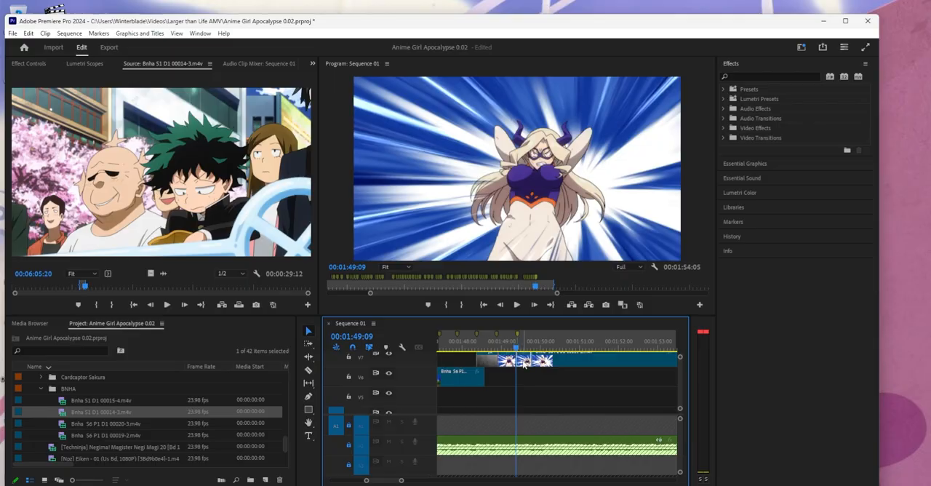
pyautogui.hotkey('shift', 'Delete')
# - Shift the start of the remaining V7 piece slightly earlier, about two frames before the 00:01:49:10 marker
pyautogui.press('=')
pyautogui.press('=')
pyautogui.press('=')
pyautogui.click(574, 349)
pyautogui.moveTo(563, 360); pyautogui.dragTo(553, 360)
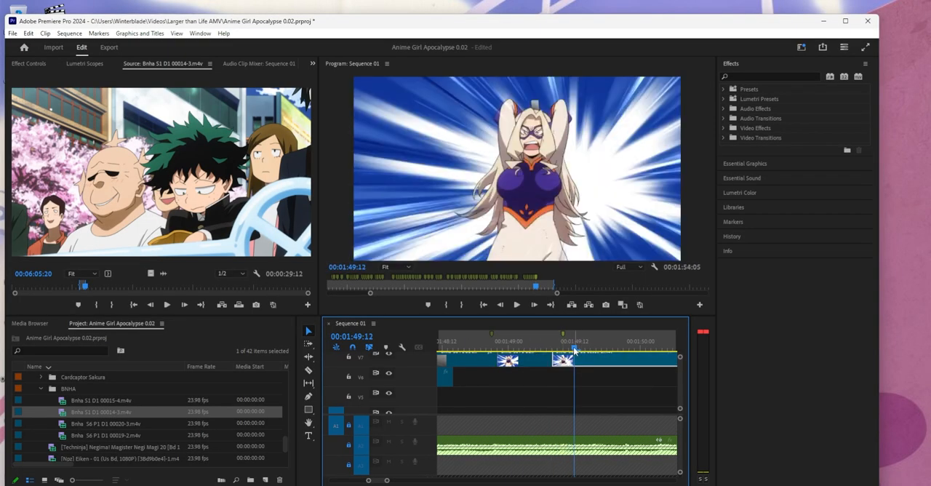
# - Play the recut V6 and V7 shots through 00:01:49:22 and save the project
pyautogui.click(483, 349)
pyautogui.click(517, 306)
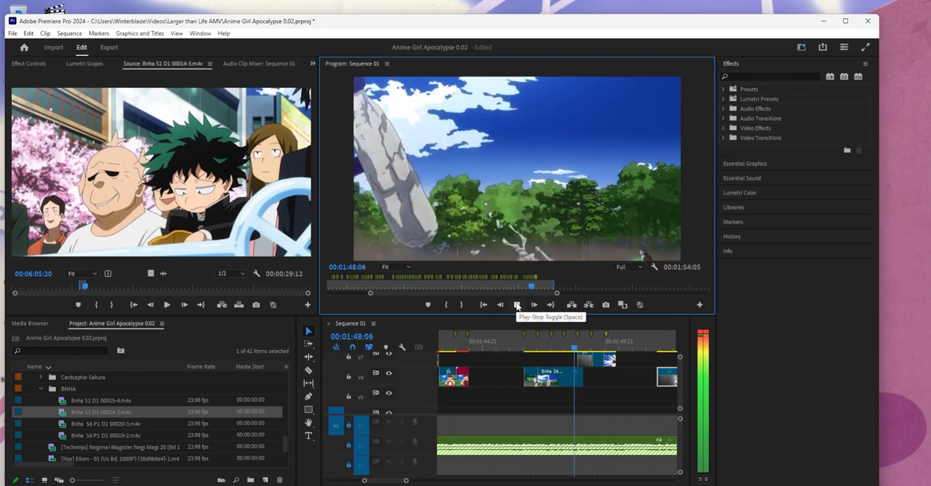
pyautogui.click(516, 306)
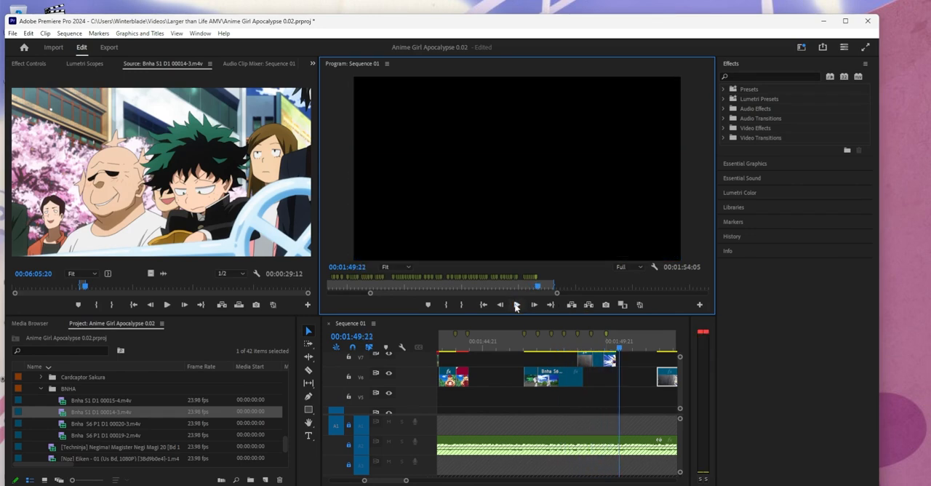
pyautogui.hotkey('ctrl', 's')
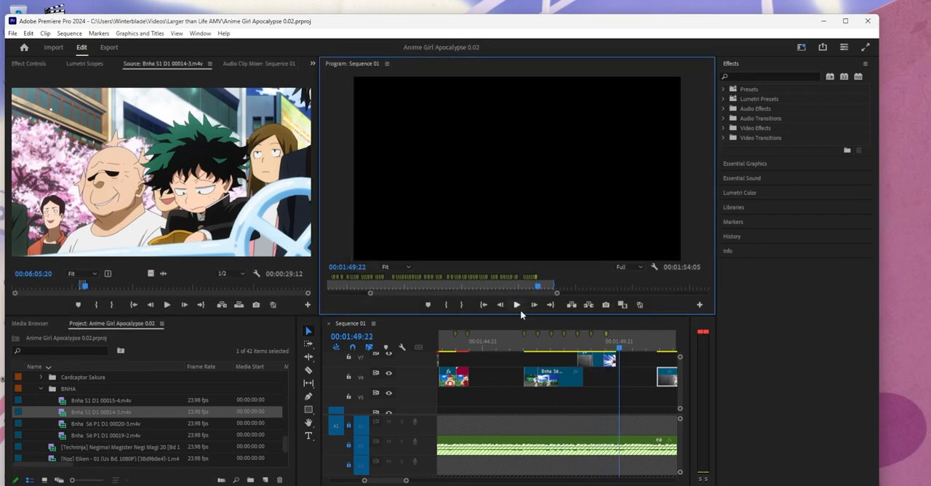